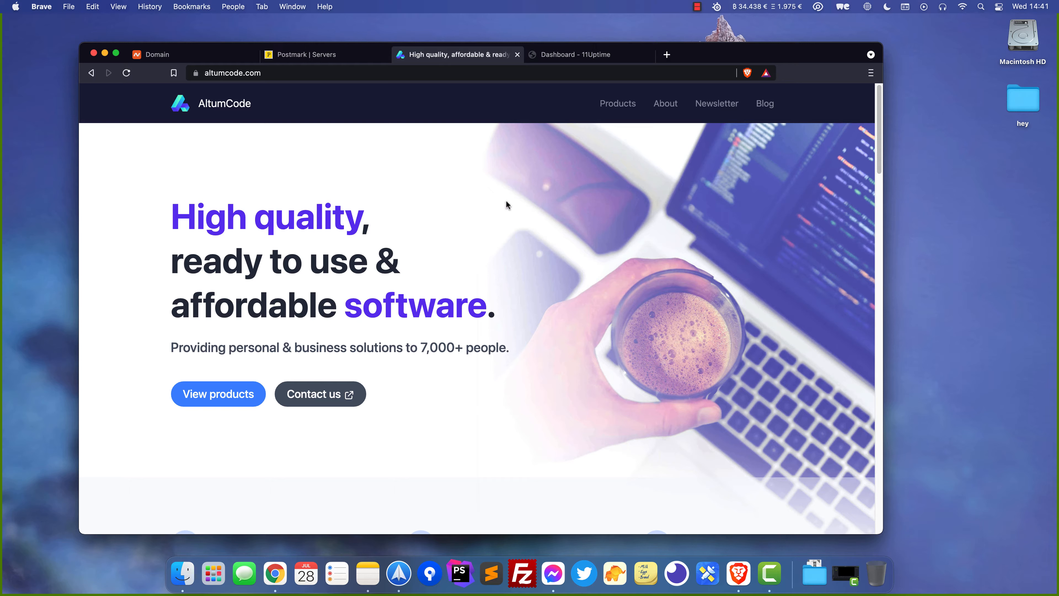
Check the empty Postmark servers page, then glance at the Namecheap and 11Uptime dashboard tabs
{"action": "left_click", "coordinate": [322, 56]}
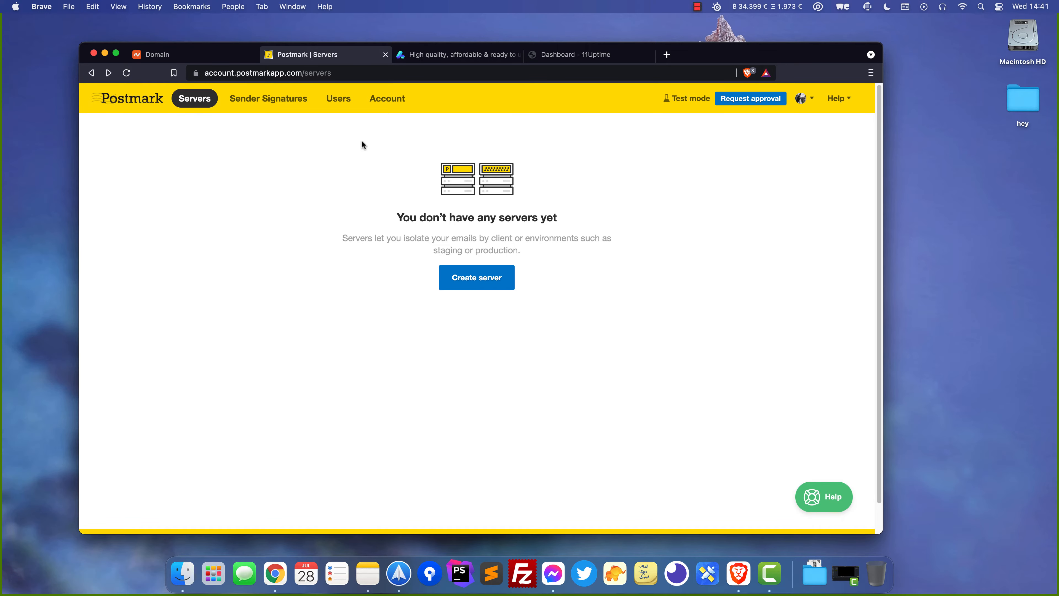
{"action": "key", "text": "ctrl+shift+Tab"}
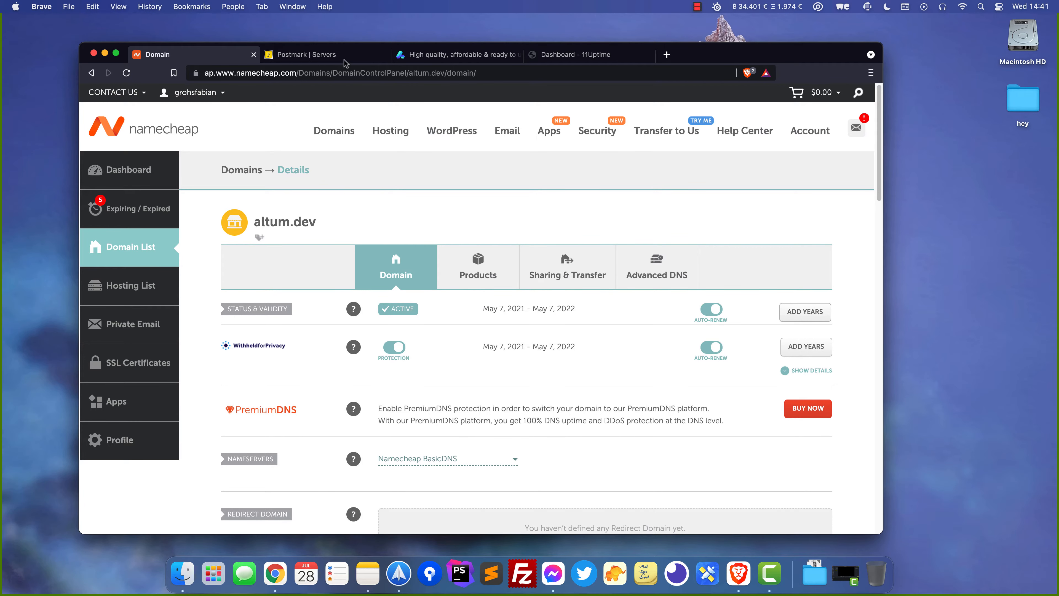
{"action": "left_click", "coordinate": [327, 54]}
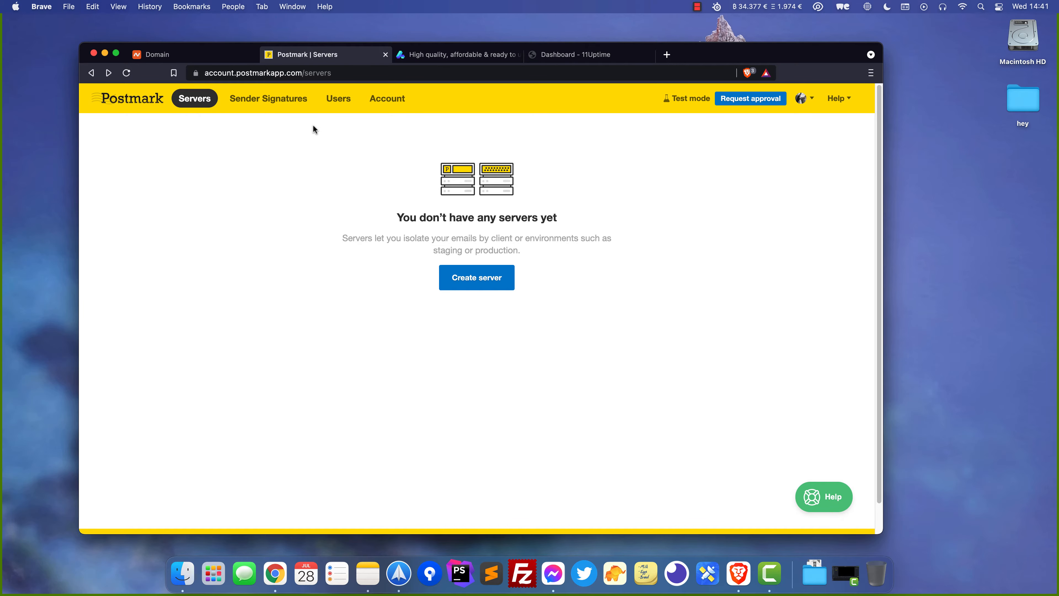
{"action": "left_click", "coordinate": [581, 55]}
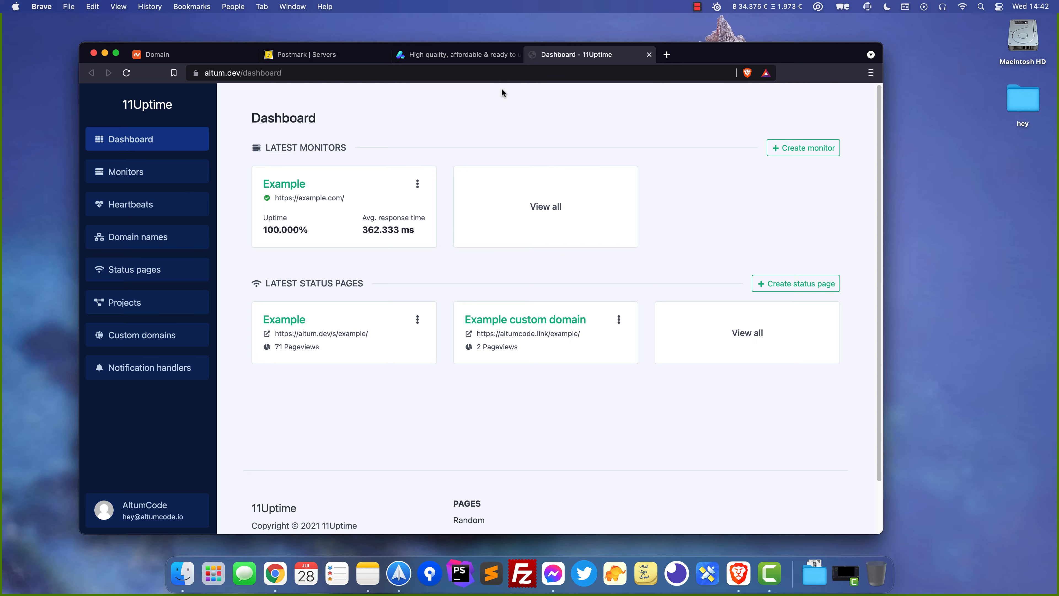
Create the Postmark server Altum.Dev and go to Sender Signatures
{"action": "left_click", "coordinate": [332, 62]}
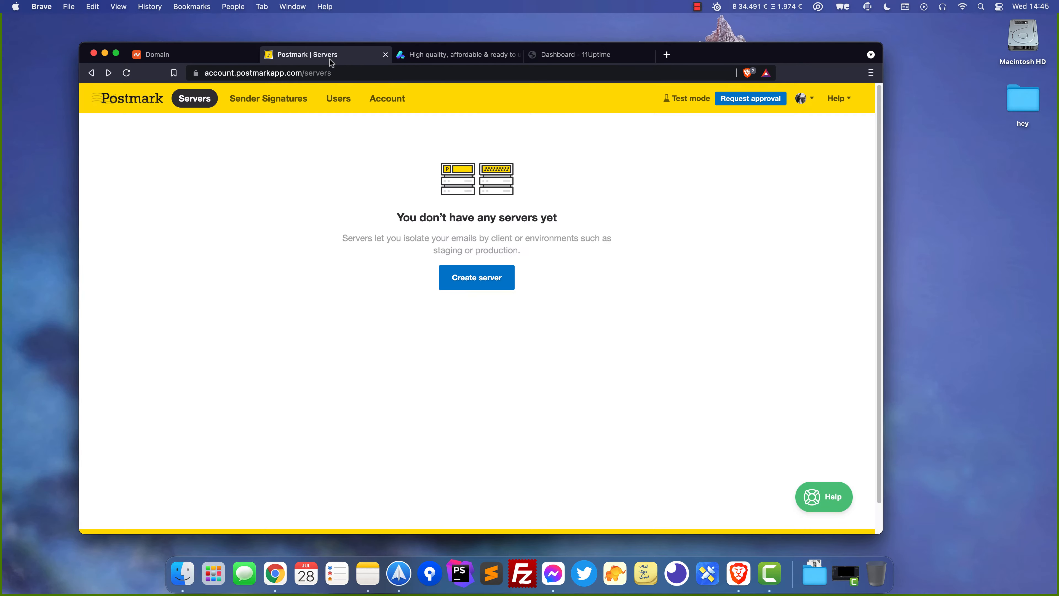
{"action": "left_click", "coordinate": [471, 279]}
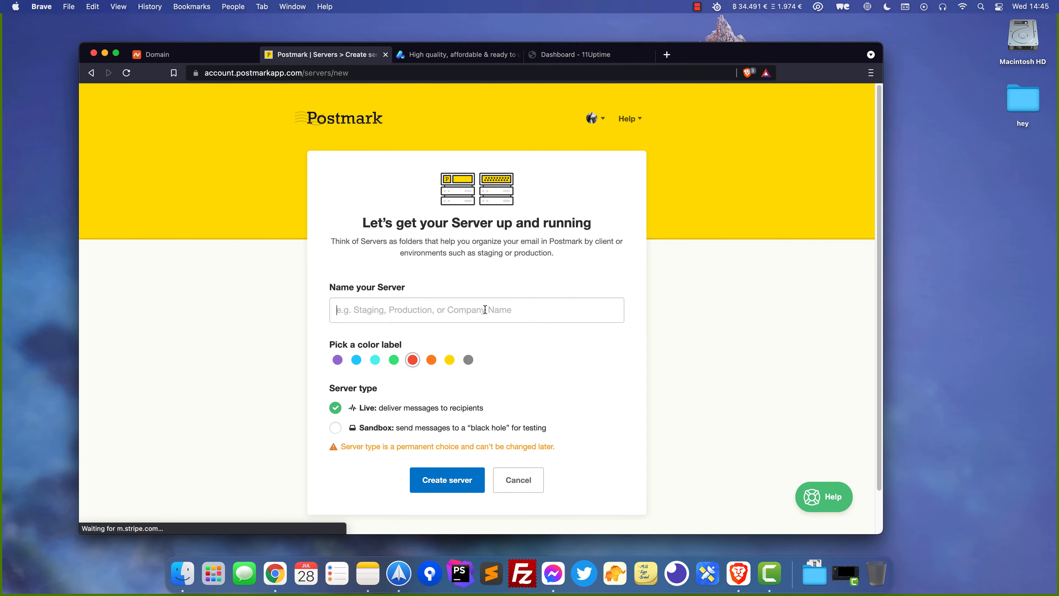
{"action": "type", "text": "Altum"}
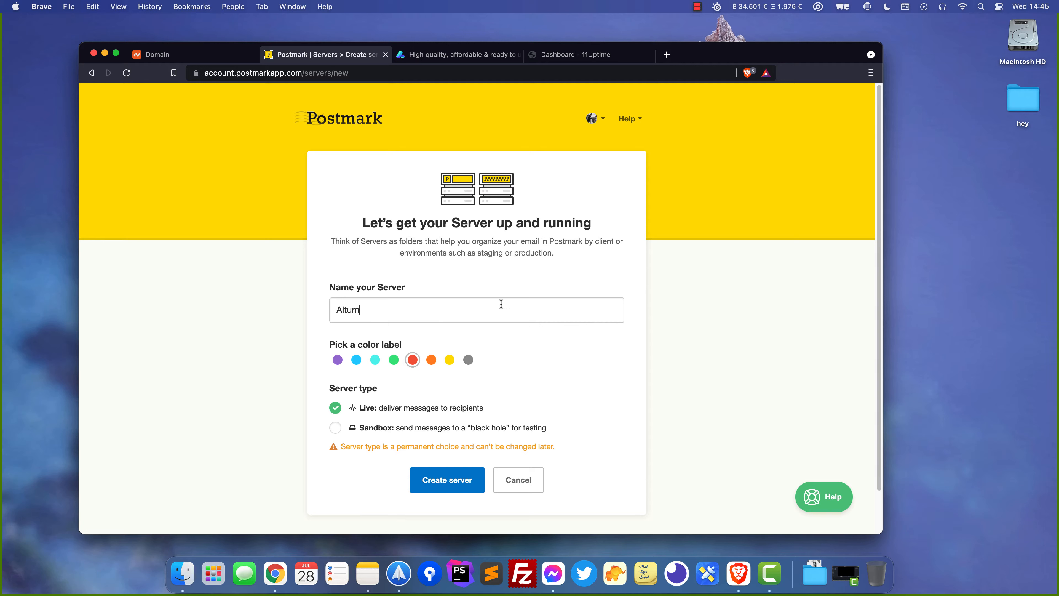
{"action": "type", "text": ".Dev"}
{"action": "left_click", "coordinate": [456, 480]}
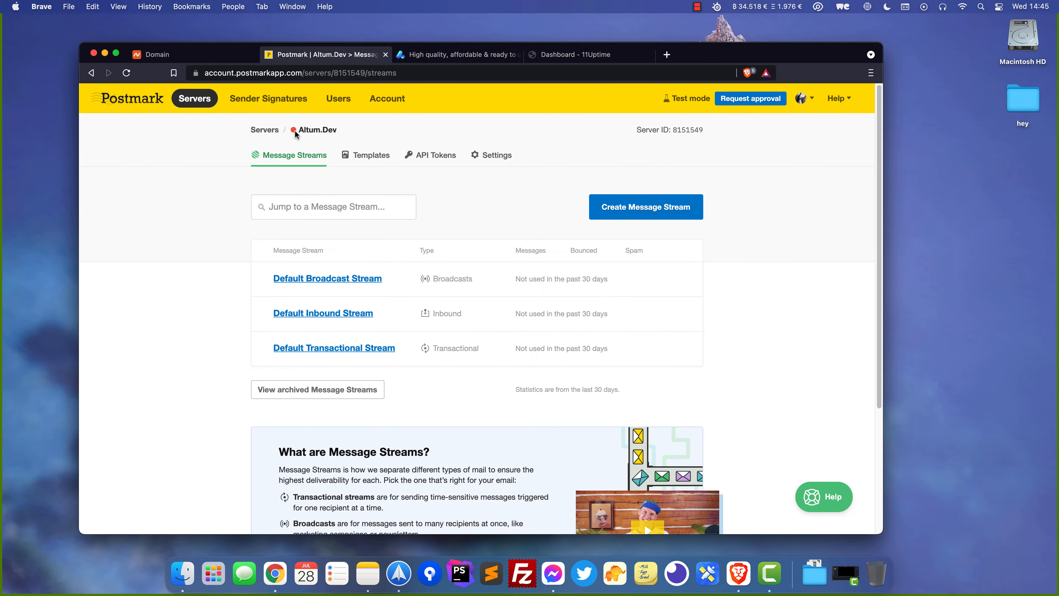
{"action": "left_click", "coordinate": [284, 101]}
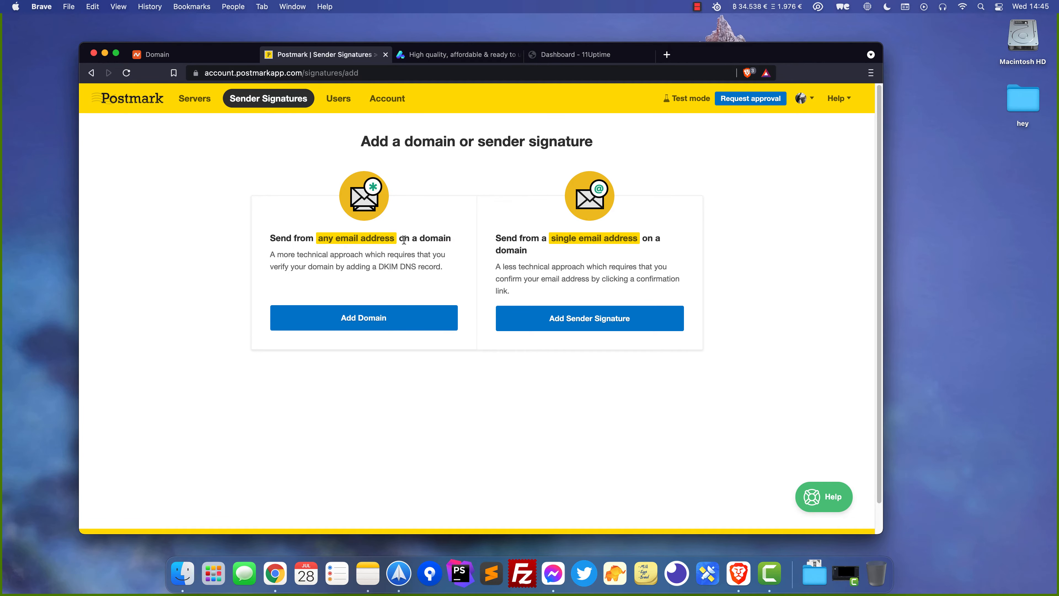
Add altum.dev as a Postmark sending domain and copy its DKIM hostname
{"action": "left_click", "coordinate": [436, 319]}
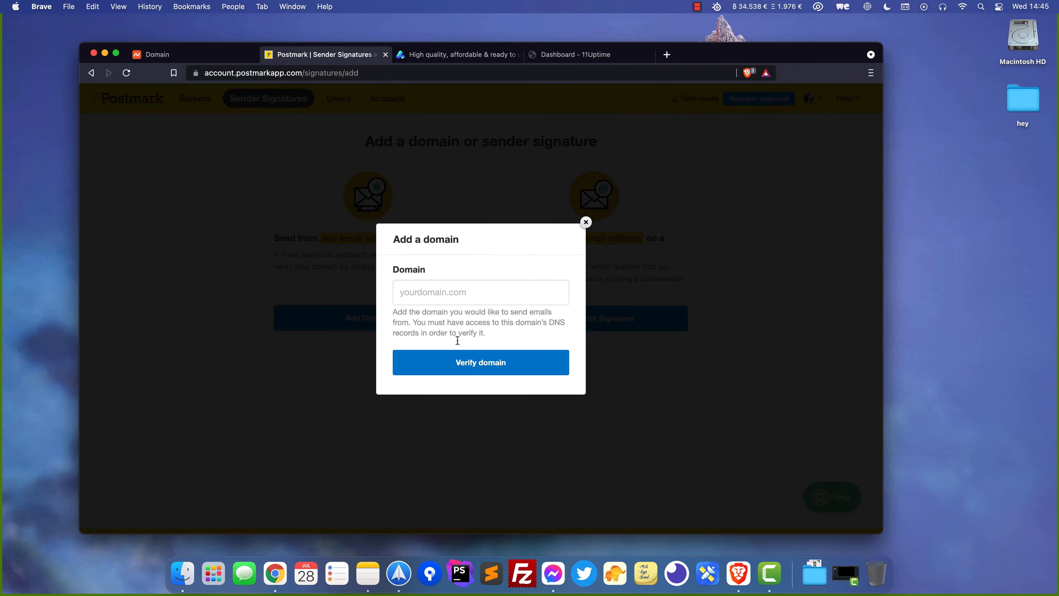
{"action": "left_click", "coordinate": [446, 288]}
{"action": "type", "text": "altum.dev"}
{"action": "key", "text": "Return"}
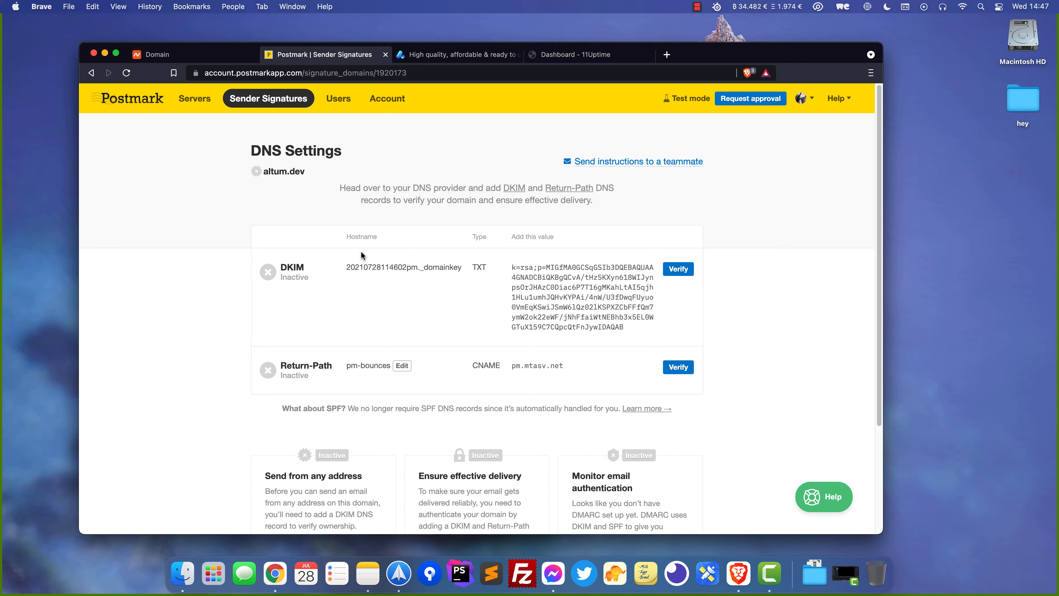
{"action": "left_click", "coordinate": [381, 268]}
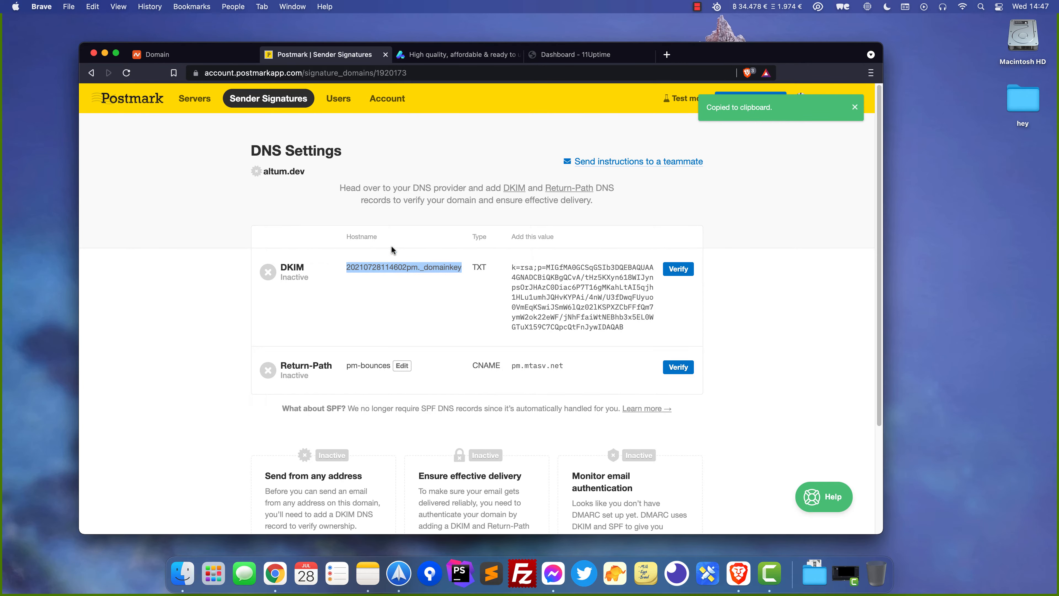
{"action": "key", "text": "ctrl+shift+Tab"}
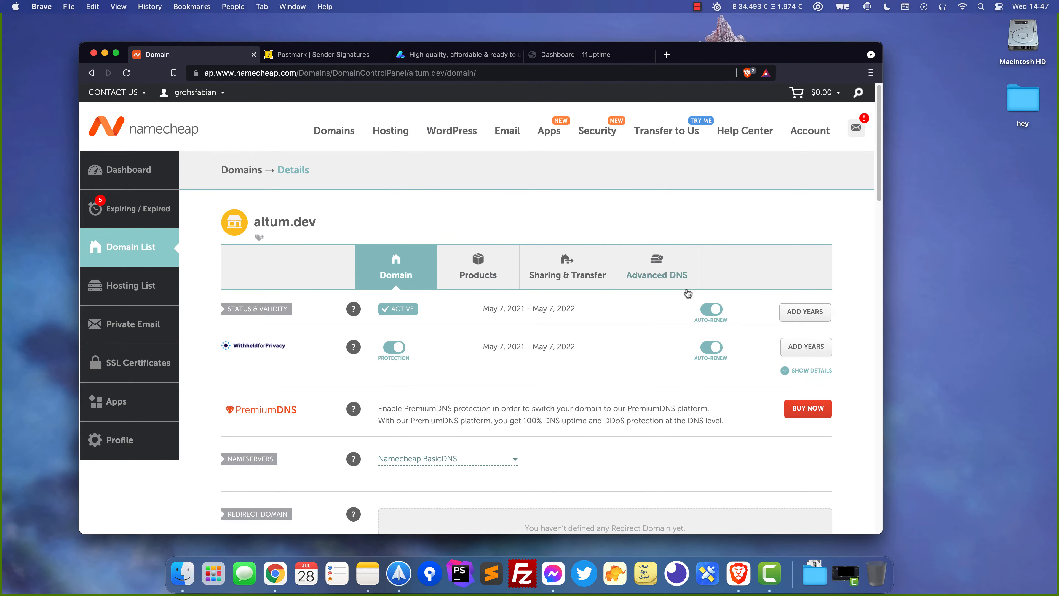
Add a new TXT record in altum.dev's Advanced DNS with Postmark's DKIM hostname as host
{"action": "left_click", "coordinate": [658, 272]}
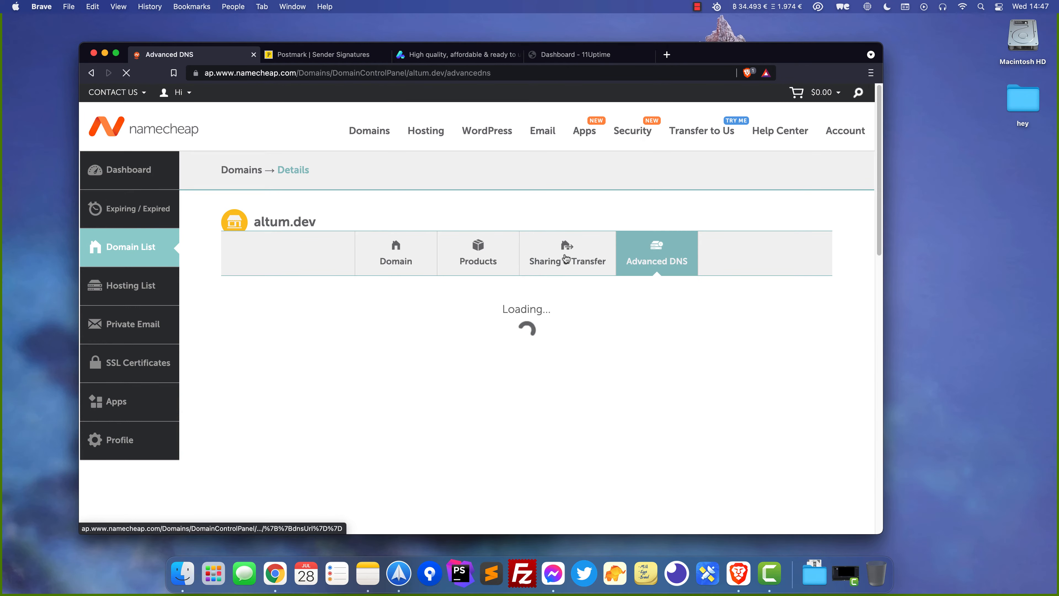
{"action": "scroll", "coordinate": [314, 267], "scroll_direction": "down", "scroll_amount": 3}
{"action": "left_click", "coordinate": [316, 266]}
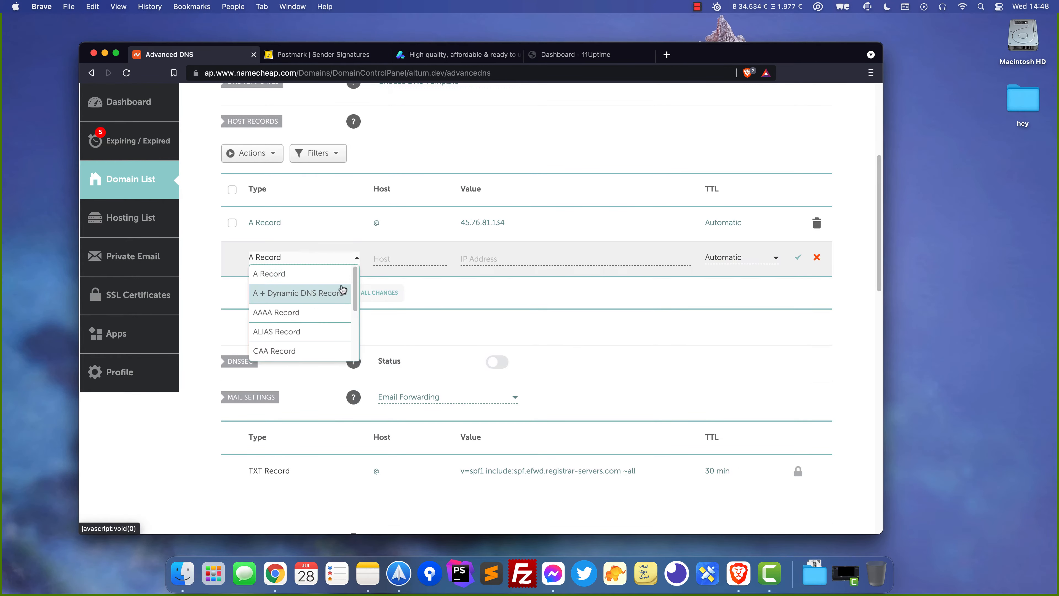
{"action": "scroll", "coordinate": [283, 305], "scroll_direction": "down", "scroll_amount": 3}
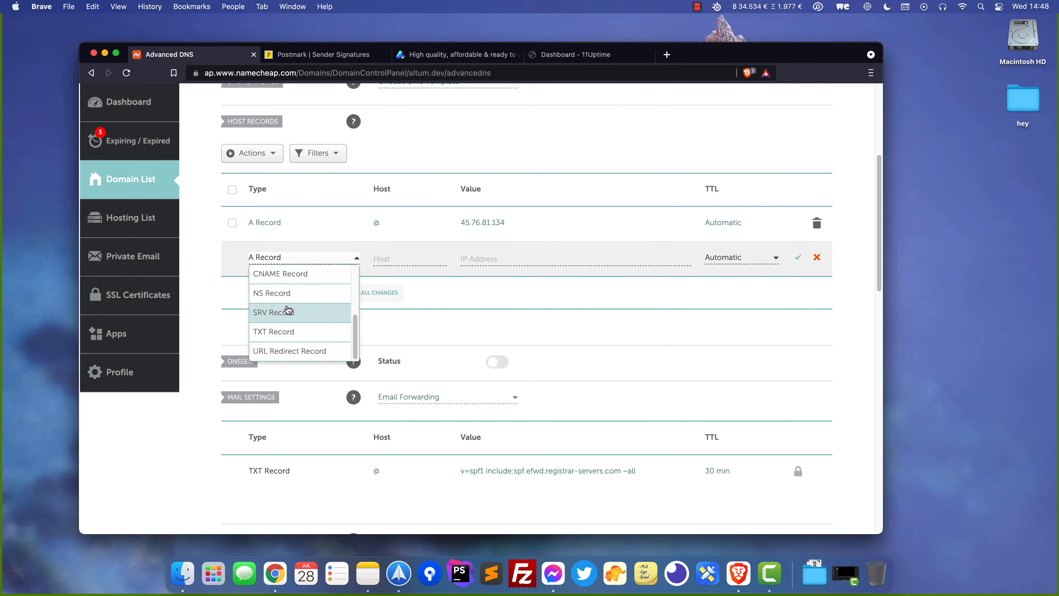
{"action": "left_click", "coordinate": [281, 333]}
{"action": "left_click", "coordinate": [346, 56]}
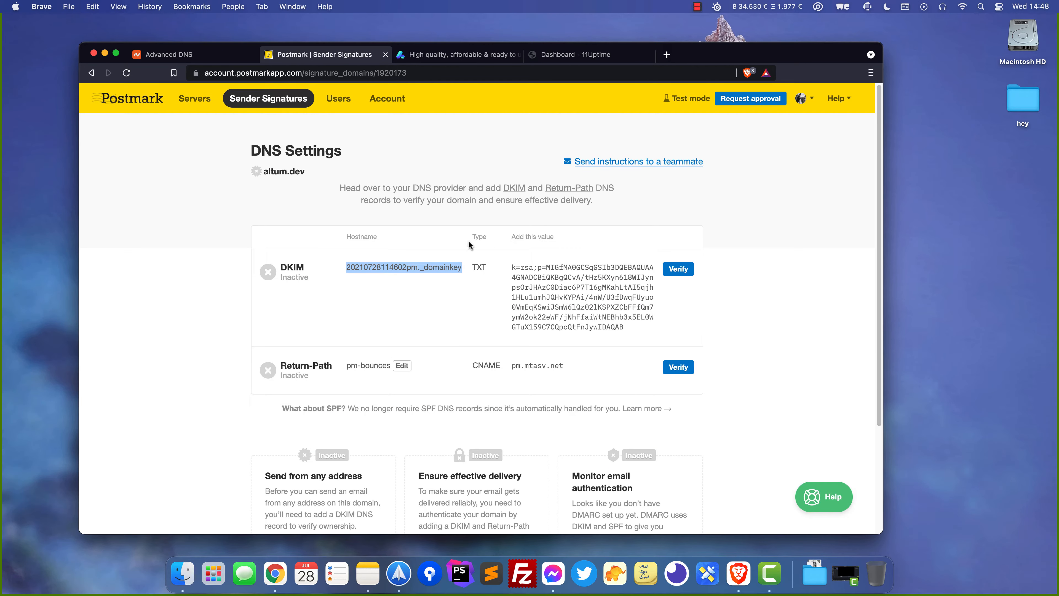
{"action": "left_click", "coordinate": [217, 55]}
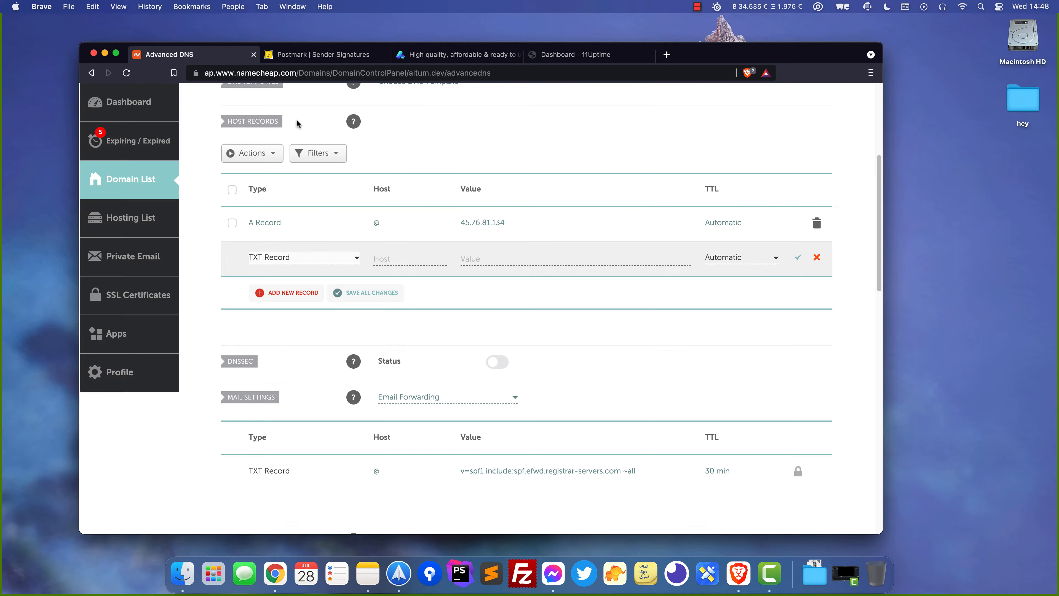
{"action": "left_click", "coordinate": [417, 258]}
{"action": "key", "text": "super+v"}
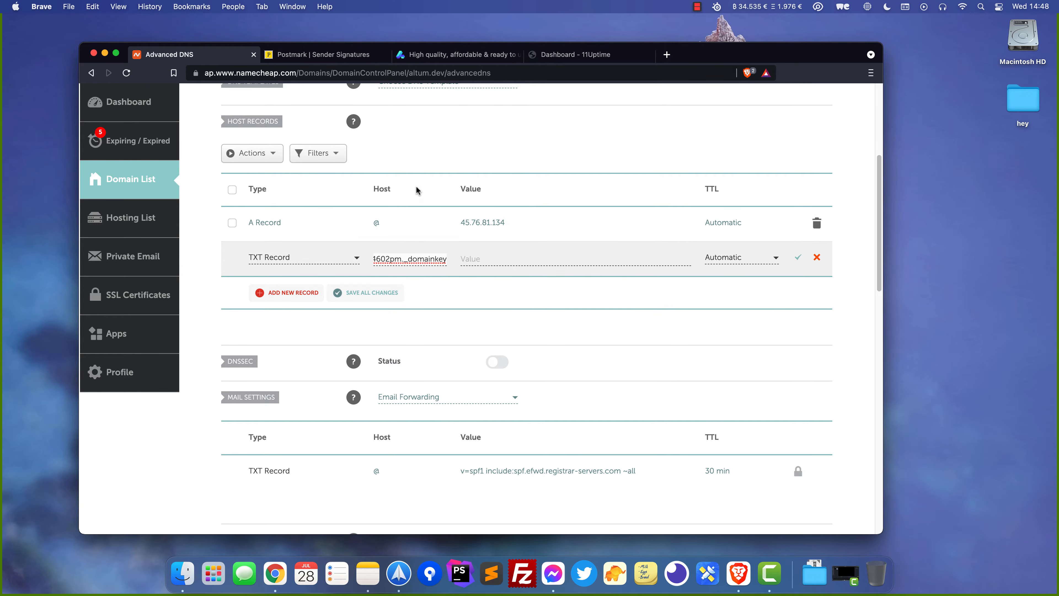
Copy Postmark's DKIM key into the TXT record's value and save the record
{"action": "left_click", "coordinate": [323, 54]}
{"action": "left_click", "coordinate": [547, 297]}
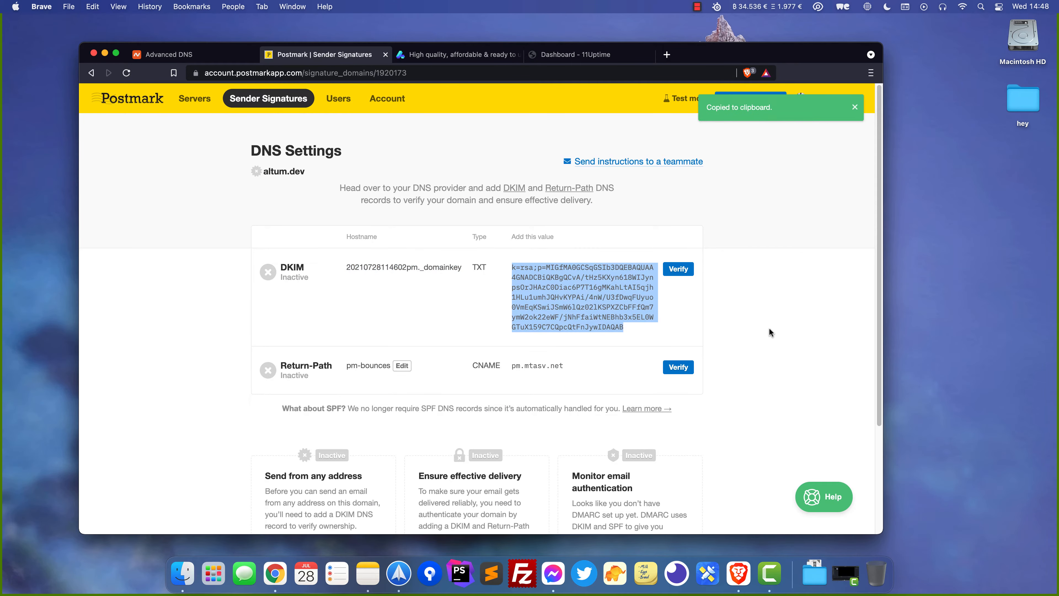
{"action": "left_click", "coordinate": [226, 55]}
{"action": "left_click", "coordinate": [499, 259]}
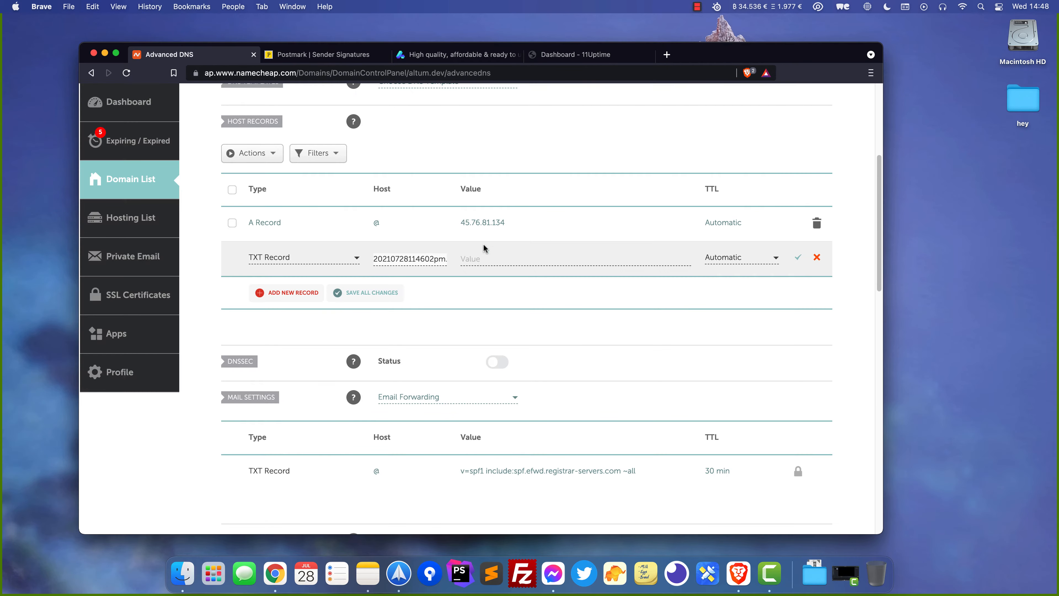
{"action": "key", "text": "super+v"}
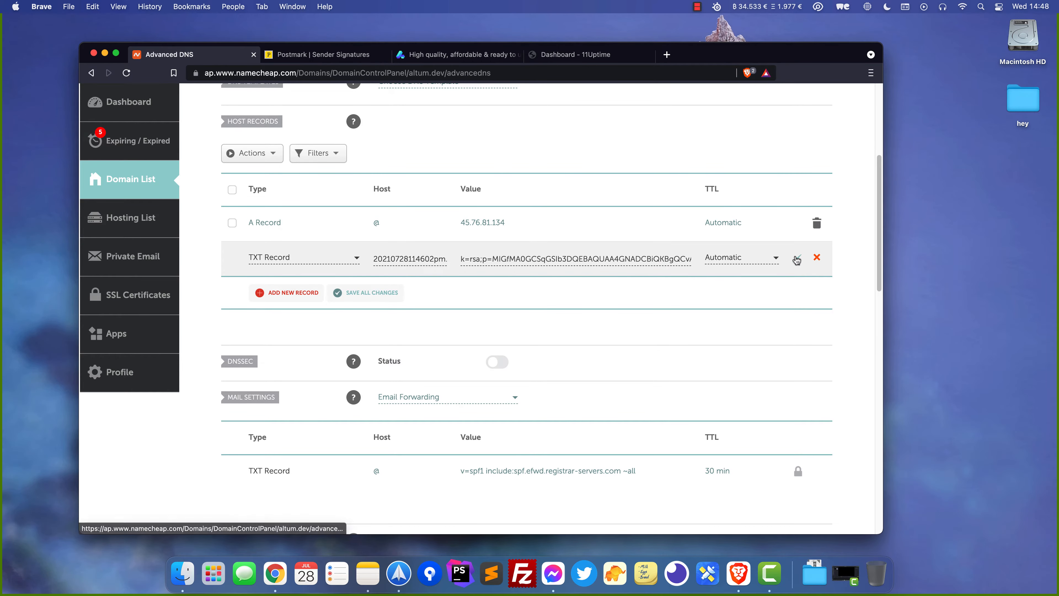
{"action": "left_click", "coordinate": [797, 260]}
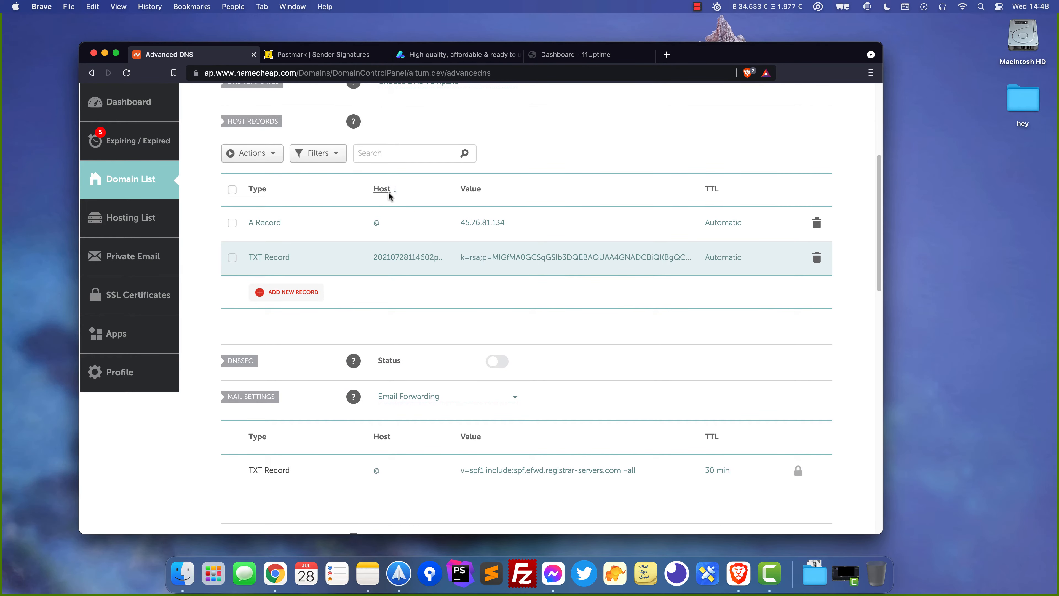
{"action": "left_click", "coordinate": [318, 54]}
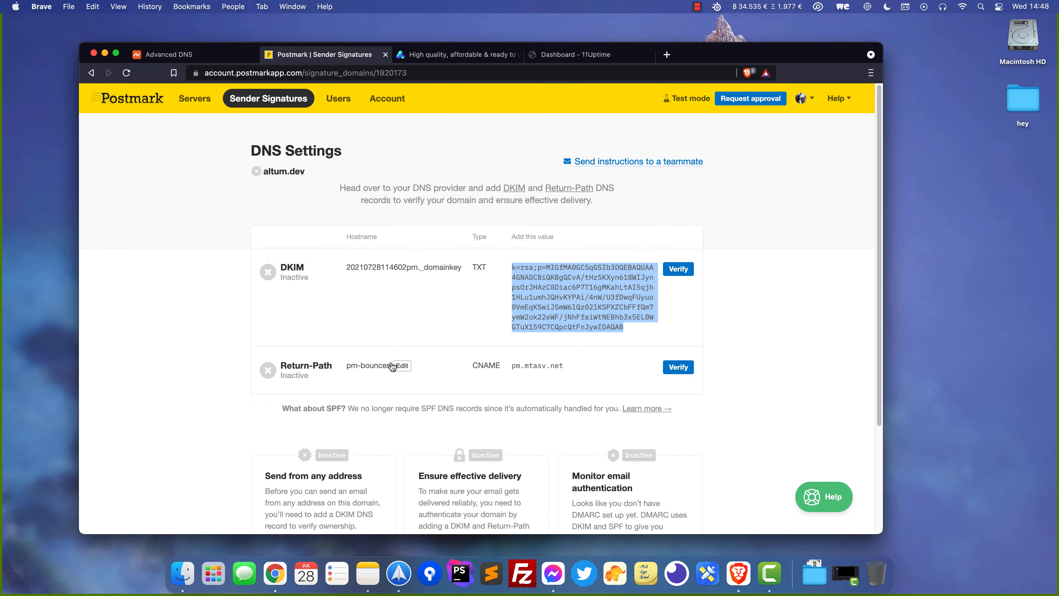
Add a CNAME record with host pm-bounces, copied from Postmark's Return-Path
{"action": "left_click", "coordinate": [366, 367]}
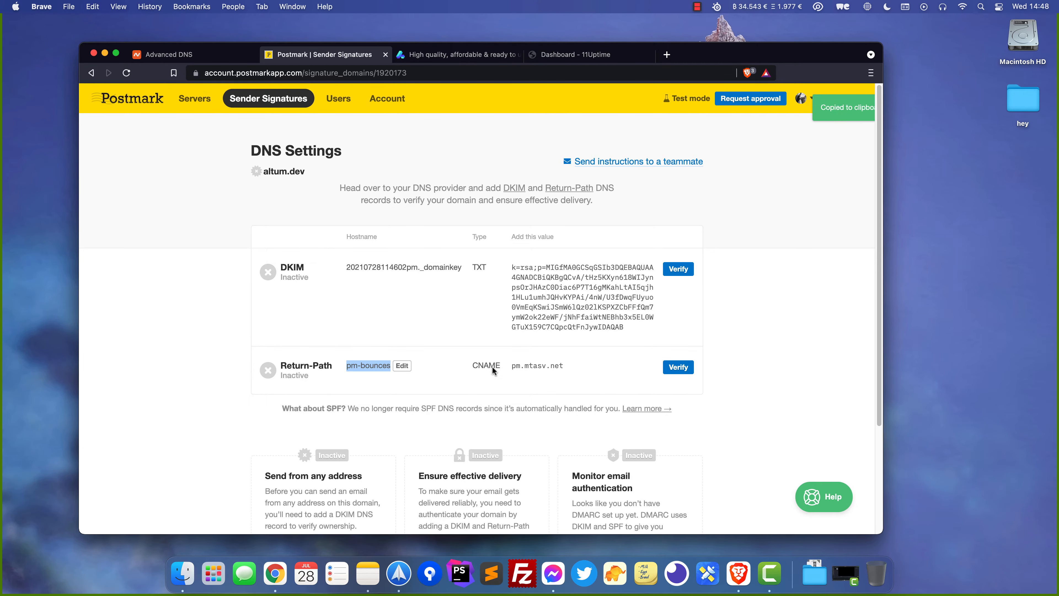
{"action": "left_click", "coordinate": [218, 60]}
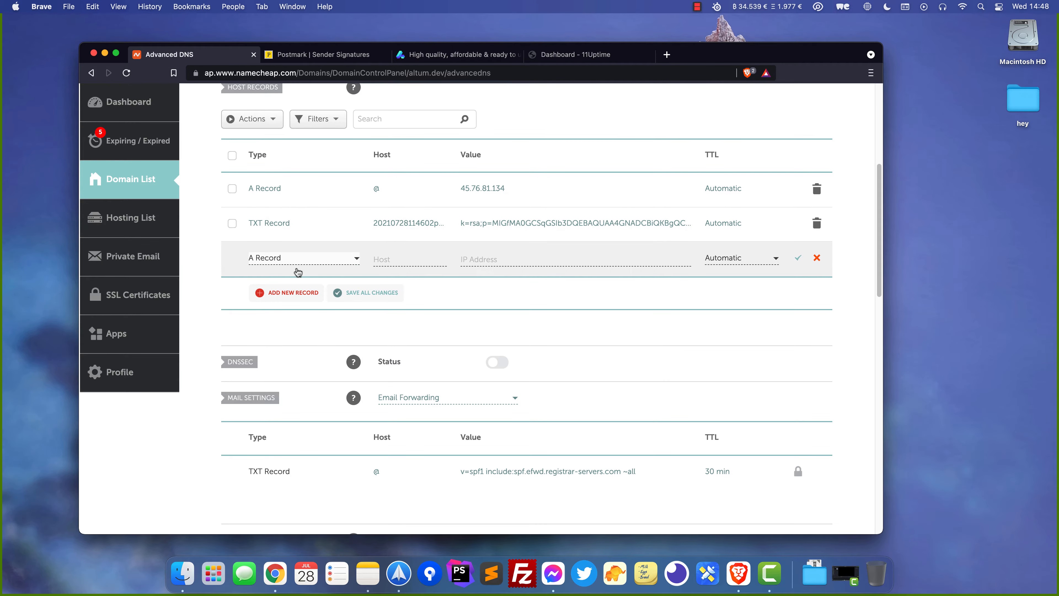
{"action": "left_click", "coordinate": [297, 267]}
{"action": "scroll", "coordinate": [296, 317], "scroll_direction": "down", "scroll_amount": 2}
{"action": "left_click", "coordinate": [295, 341]}
{"action": "left_click", "coordinate": [411, 261]}
{"action": "key", "text": "super+v"}
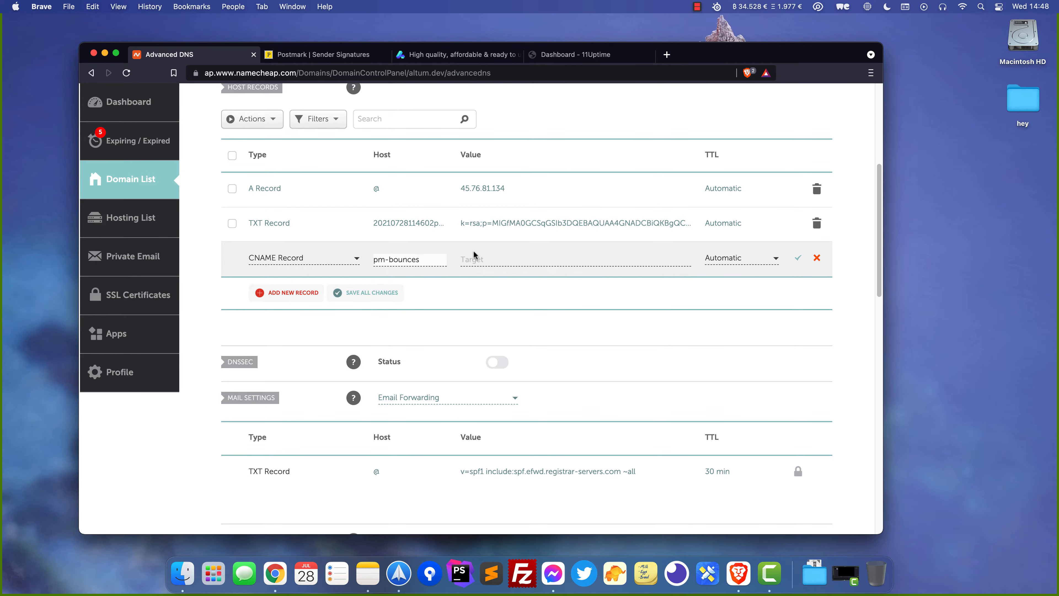
Set the CNAME record's value to pm.mtasv.net and save it
{"action": "left_click", "coordinate": [321, 55]}
{"action": "left_click", "coordinate": [532, 366]}
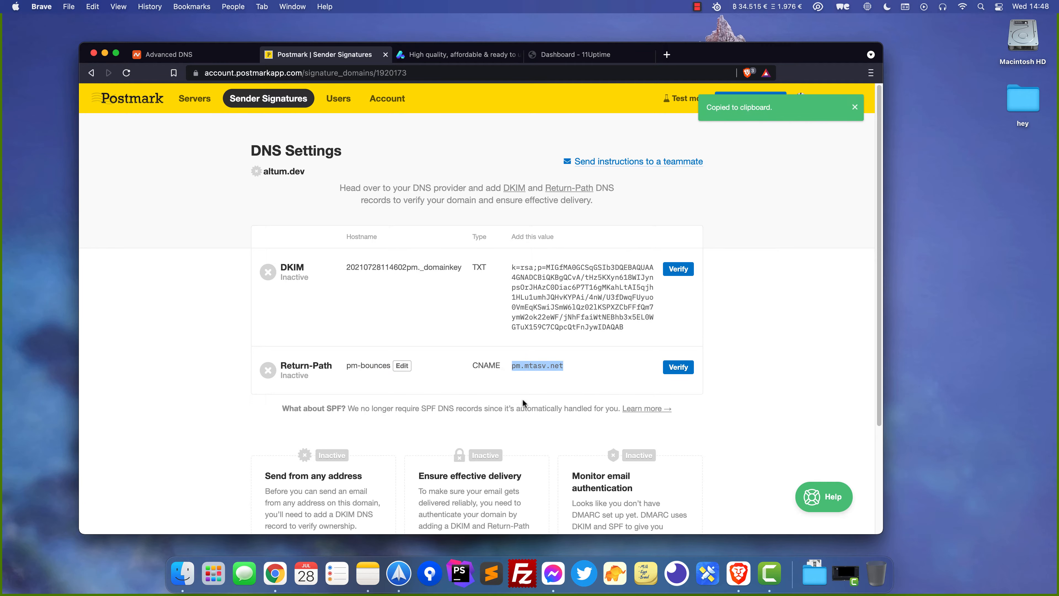
{"action": "left_click", "coordinate": [208, 54]}
{"action": "left_click", "coordinate": [482, 261]}
{"action": "key", "text": "super+v"}
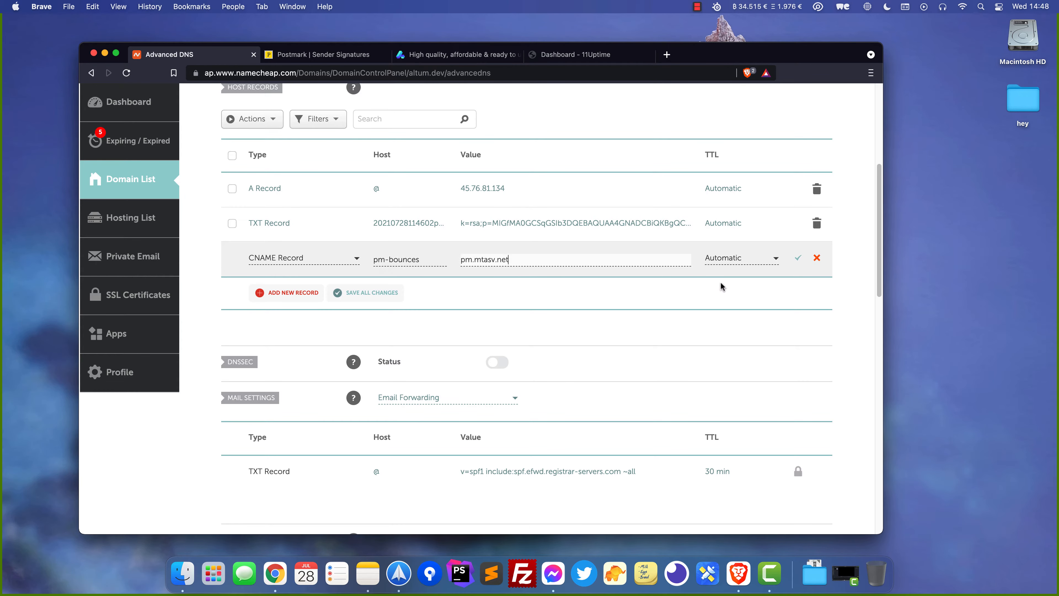
{"action": "left_click", "coordinate": [798, 257]}
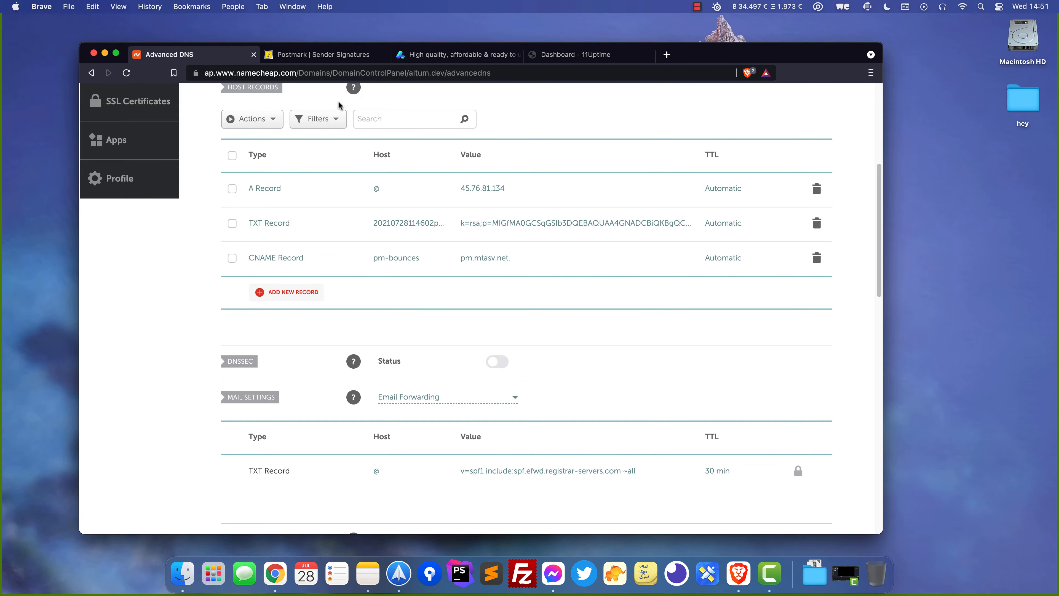
Verify altum.dev's DKIM and Return-Path records and open the Altum.Dev server's message streams
{"action": "left_click", "coordinate": [308, 58]}
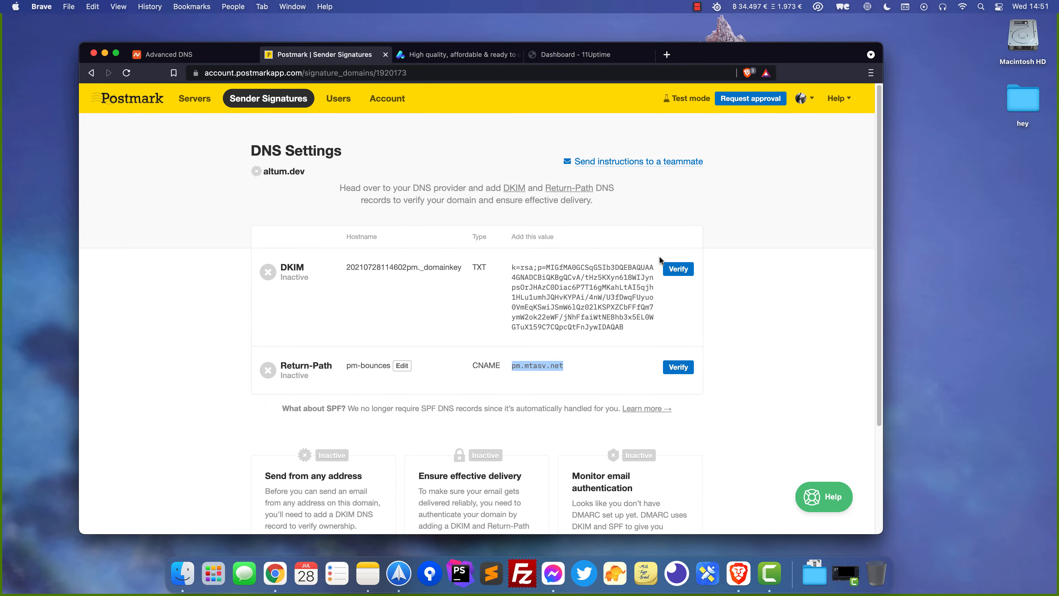
{"action": "left_click", "coordinate": [429, 243]}
{"action": "left_click", "coordinate": [679, 270]}
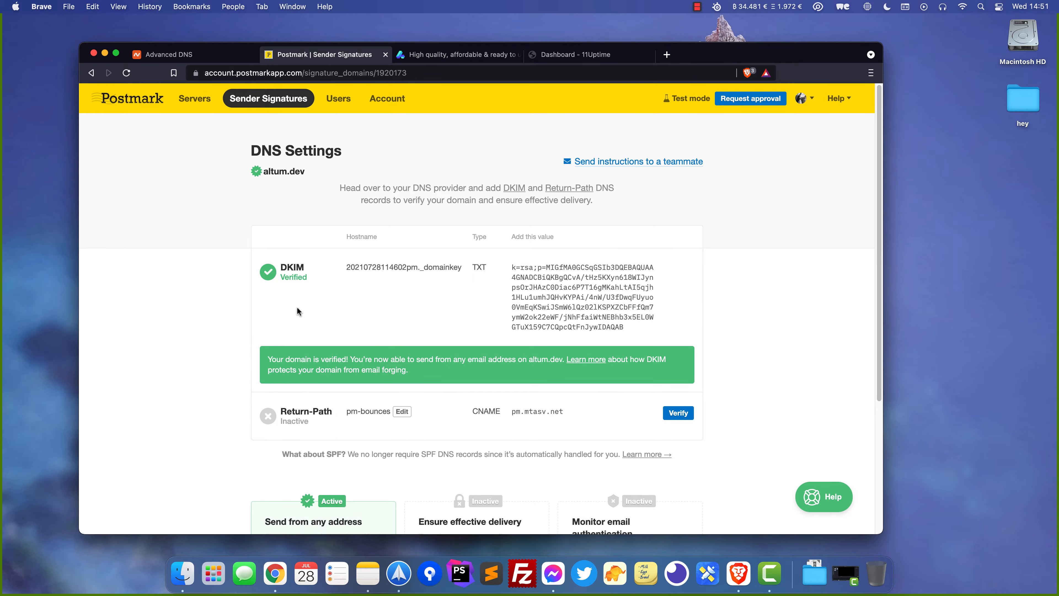
{"action": "left_click", "coordinate": [679, 413]}
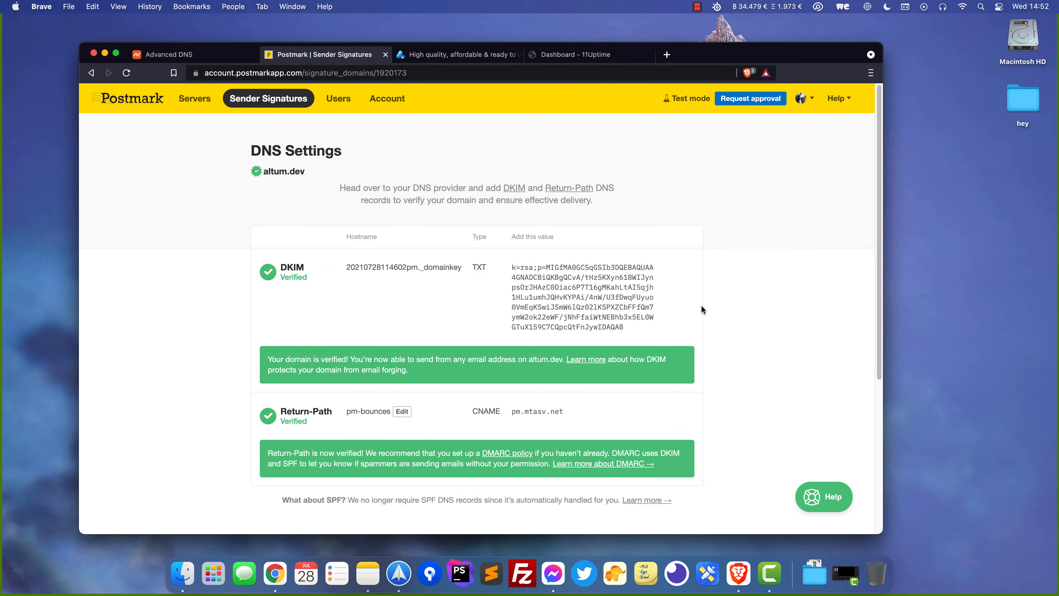
{"action": "left_click", "coordinate": [195, 105]}
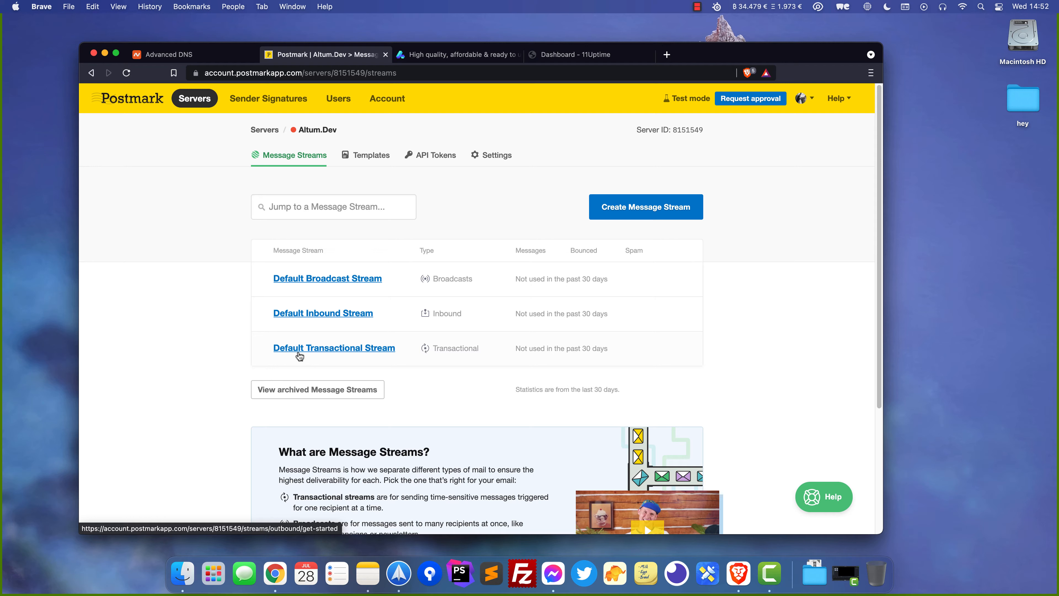
Copy the SMTP server smtp.postmarkapp.com from the Default Transactional Stream's SMTP instructions
{"action": "left_click", "coordinate": [348, 355]}
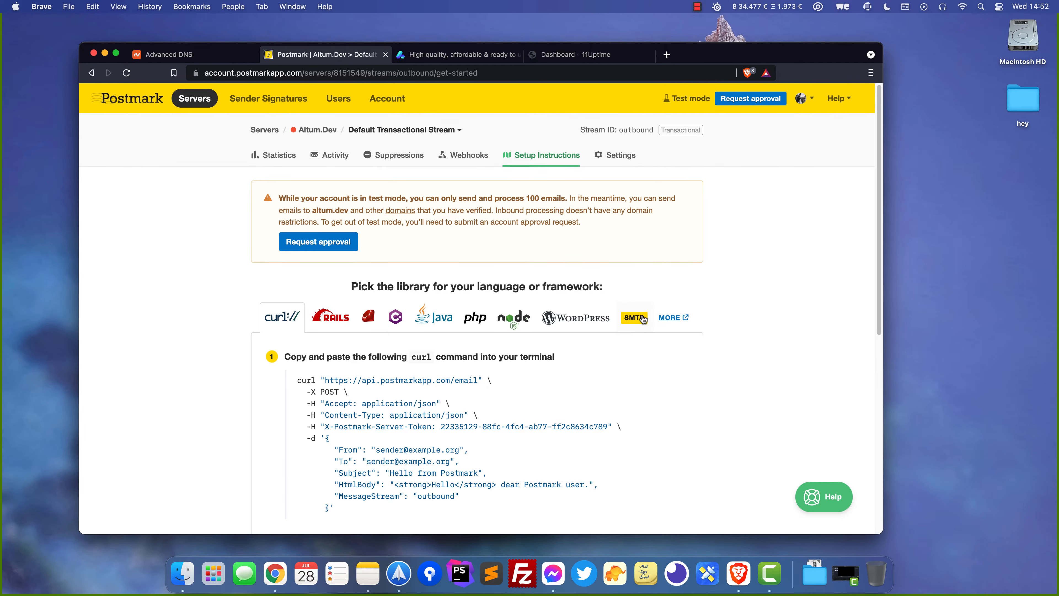
{"action": "left_click", "coordinate": [643, 319]}
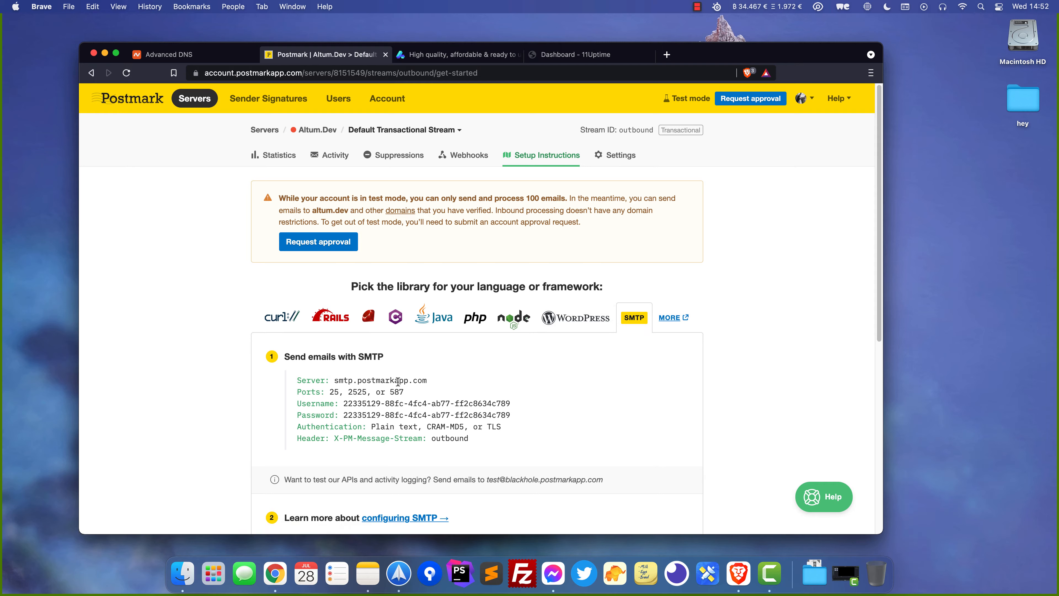
{"action": "left_click_drag", "start_coordinate": [422, 382], "coordinate": [334, 378]}
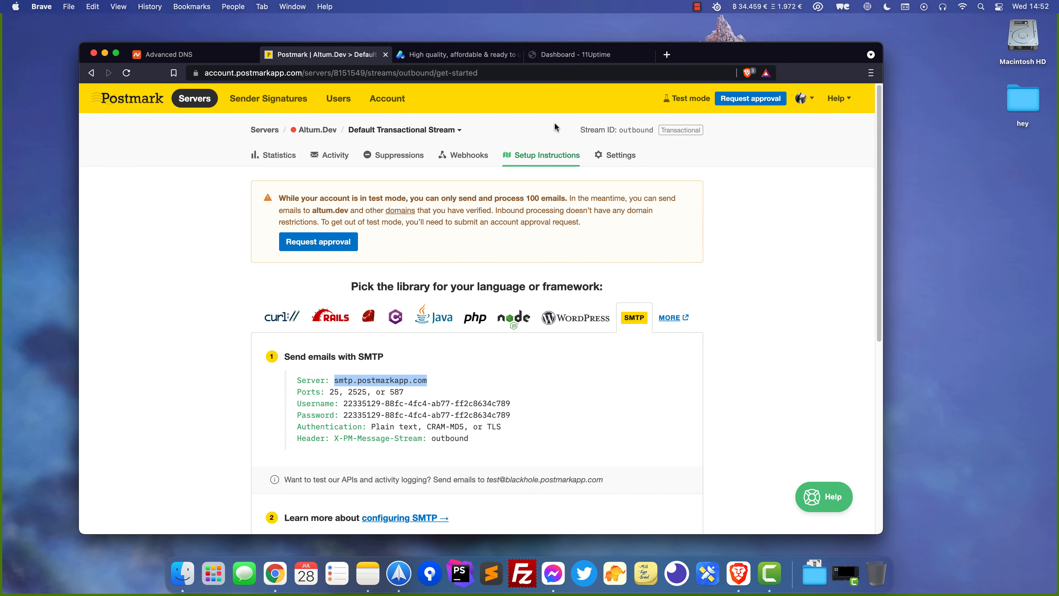
{"action": "left_click", "coordinate": [571, 57]}
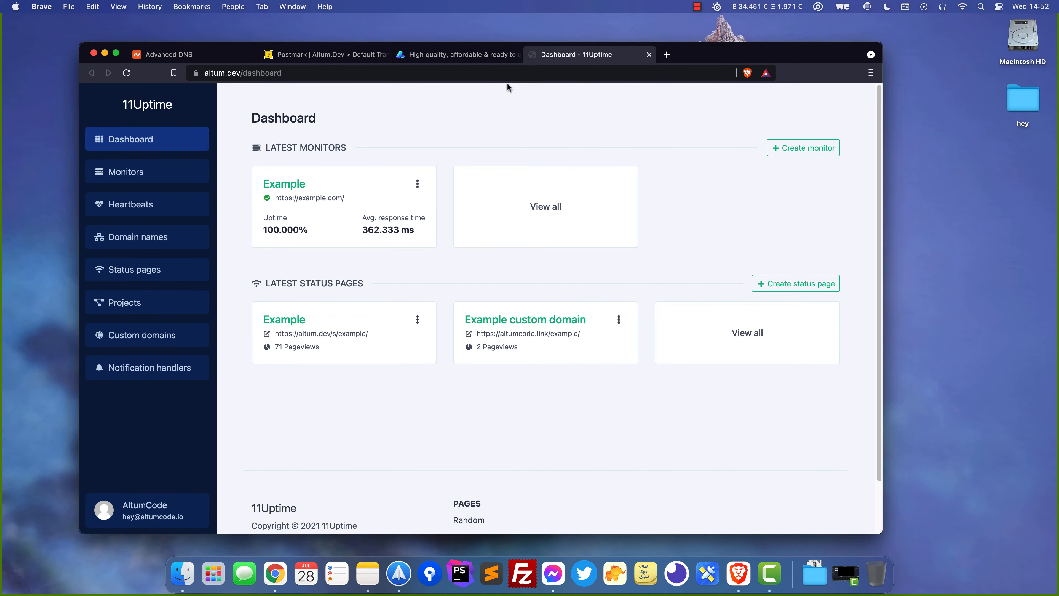
Go to 11Uptime's Admin website settings, SMTP section, and begin the From name with '11'
{"action": "left_click", "coordinate": [144, 510]}
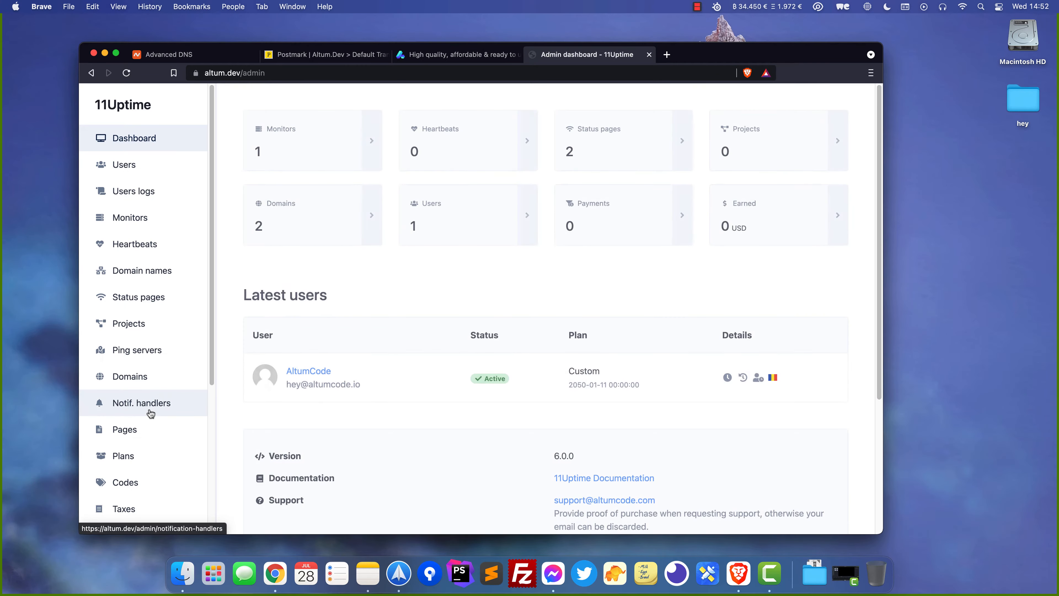
{"action": "scroll", "coordinate": [148, 417], "scroll_direction": "down", "scroll_amount": 5}
{"action": "left_click", "coordinate": [159, 448]}
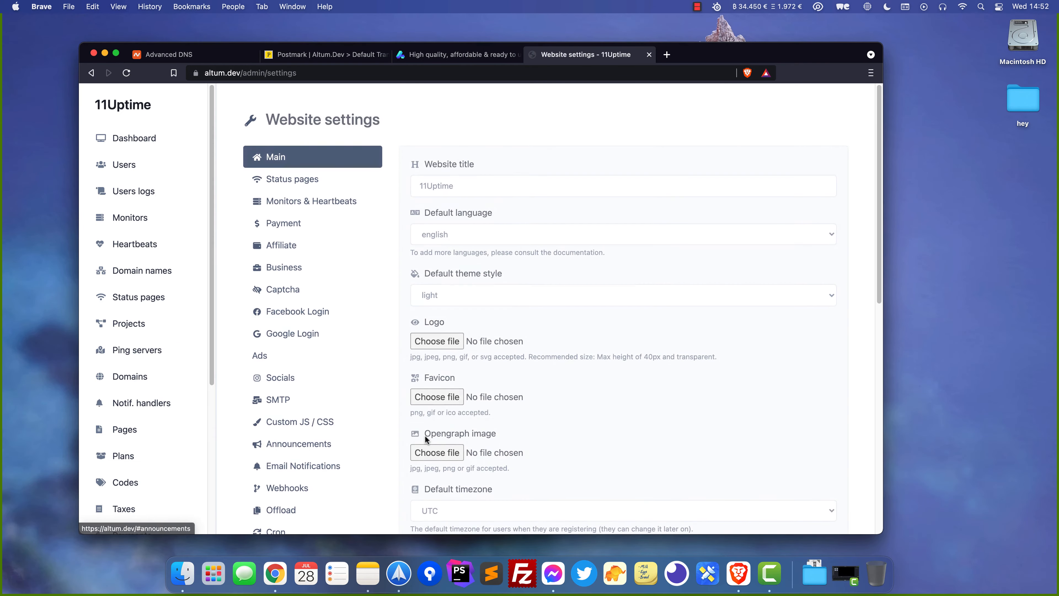
{"action": "left_click", "coordinate": [287, 401]}
{"action": "left_click", "coordinate": [560, 187]}
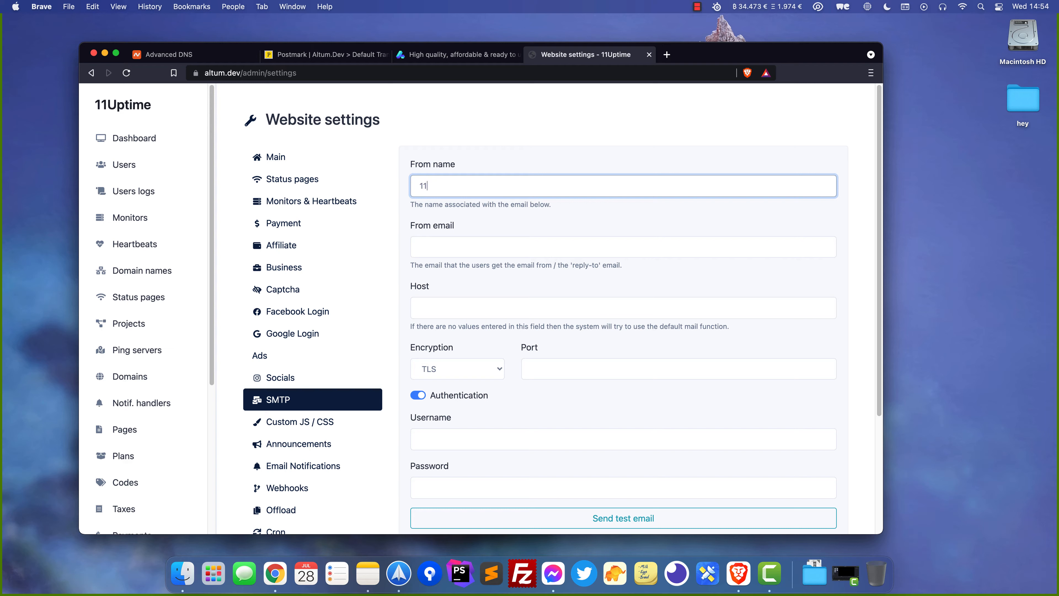
Enter From name '11Uptime Support', the support sender e-mail, and Host smtp.postmarkapp.com
{"action": "type", "text": "Uptime Support"}
{"action": "key", "text": "Tab"}
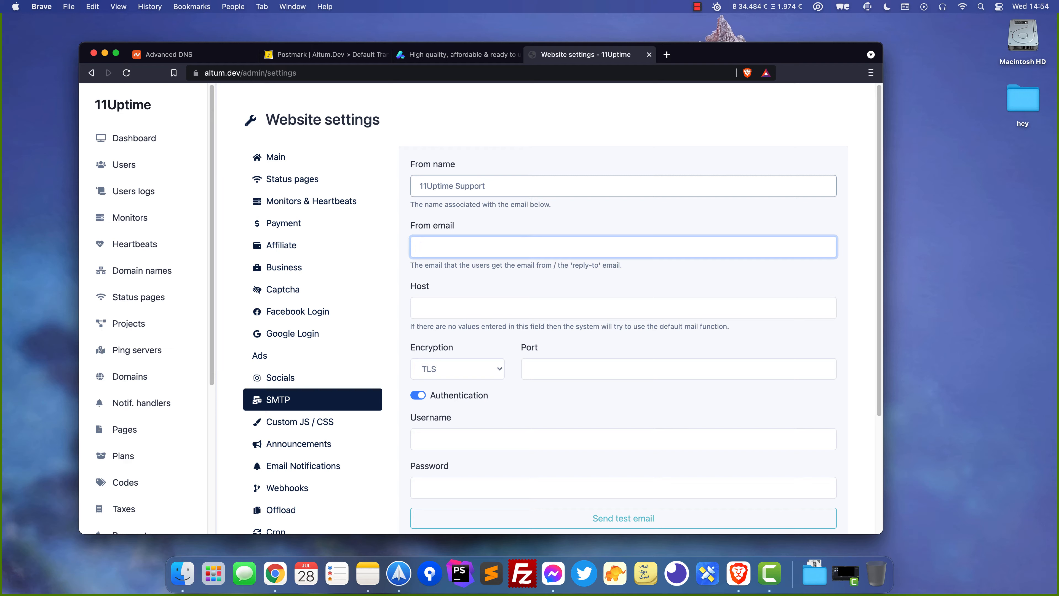
{"action": "key", "text": "Tab"}
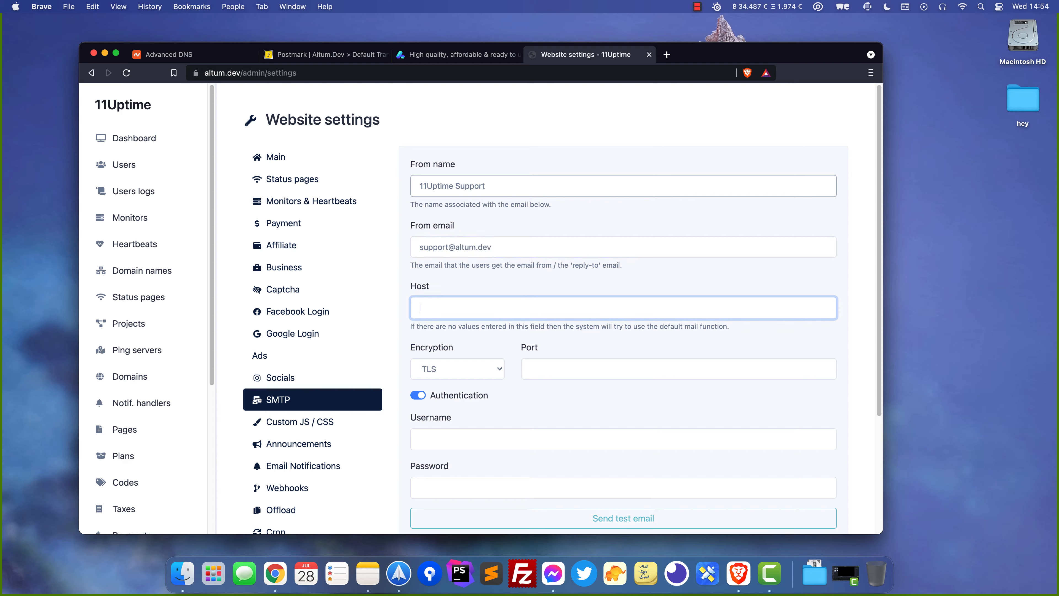
{"action": "key", "text": "super+v"}
{"action": "left_click", "coordinate": [292, 56]}
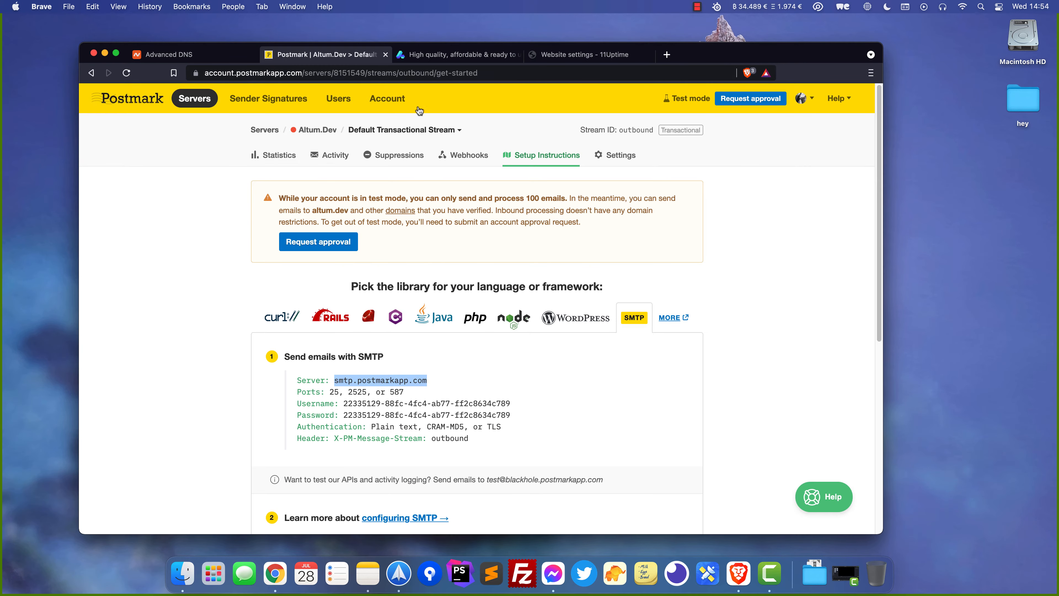
Set the 11Uptime SMTP port to 587, taken from Postmark's instructions
{"action": "left_click_drag", "start_coordinate": [316, 393], "coordinate": [333, 392]}
{"action": "left_click", "coordinate": [349, 402]}
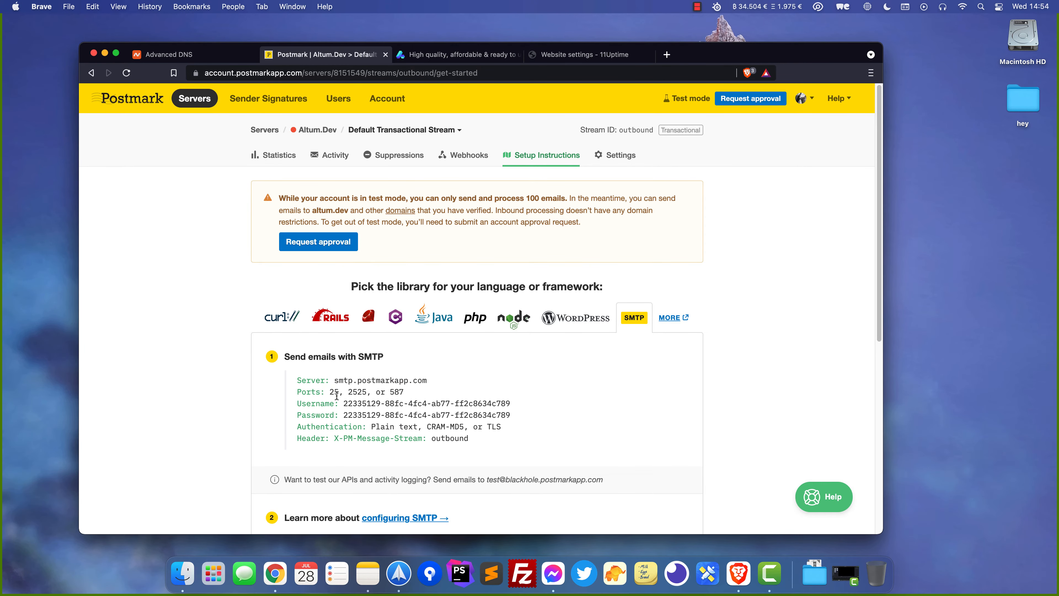
{"action": "double_click", "coordinate": [358, 392]}
{"action": "left_click", "coordinate": [408, 395]}
{"action": "double_click", "coordinate": [396, 393]}
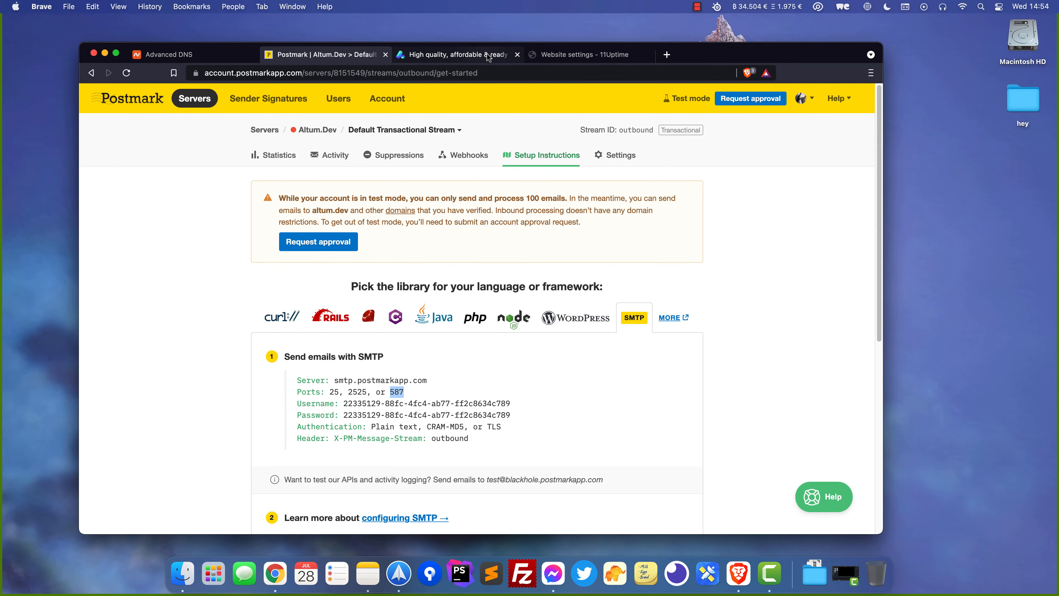
{"action": "left_click", "coordinate": [558, 55]}
{"action": "left_click", "coordinate": [537, 367]}
{"action": "key", "text": "super+v"}
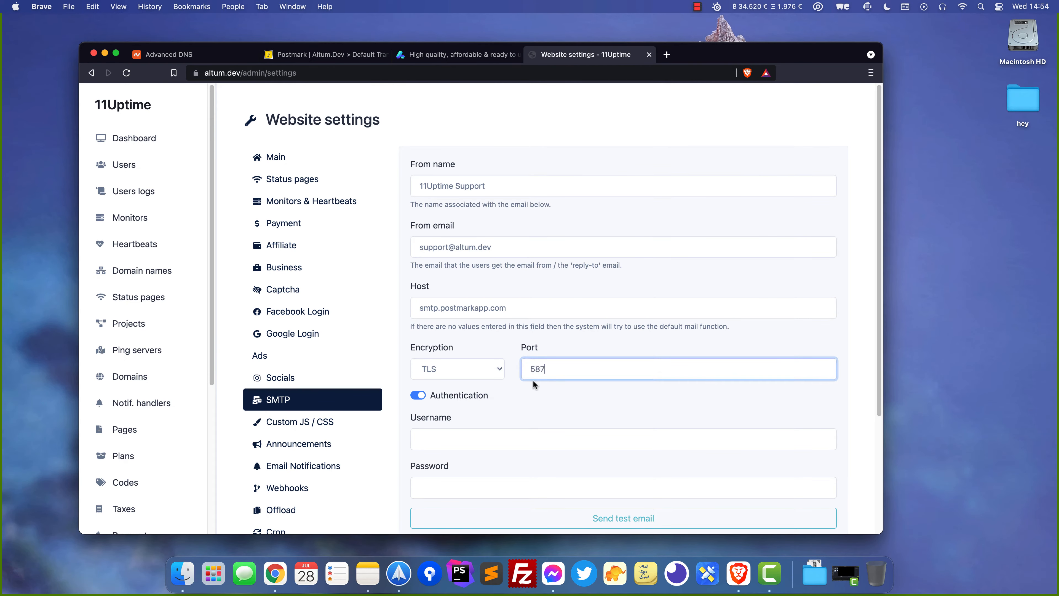
{"action": "scroll", "coordinate": [462, 418], "scroll_direction": "down", "scroll_amount": 1}
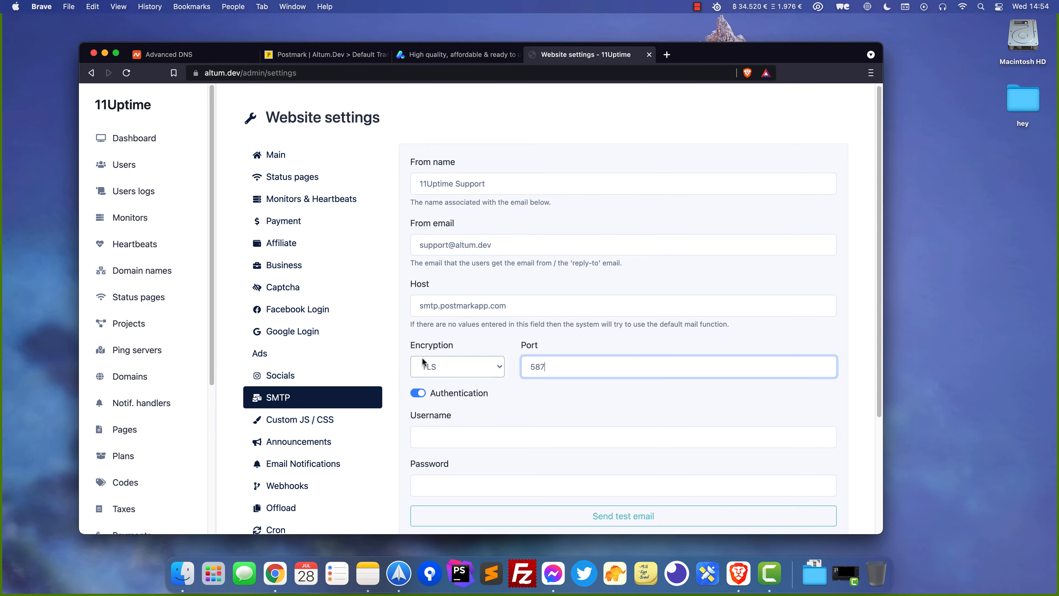
Copy Postmark's SMTP username into 11Uptime's Username field
{"action": "left_click", "coordinate": [330, 55]}
{"action": "left_click_drag", "start_coordinate": [344, 403], "coordinate": [528, 404]}
{"action": "key", "text": "super+c"}
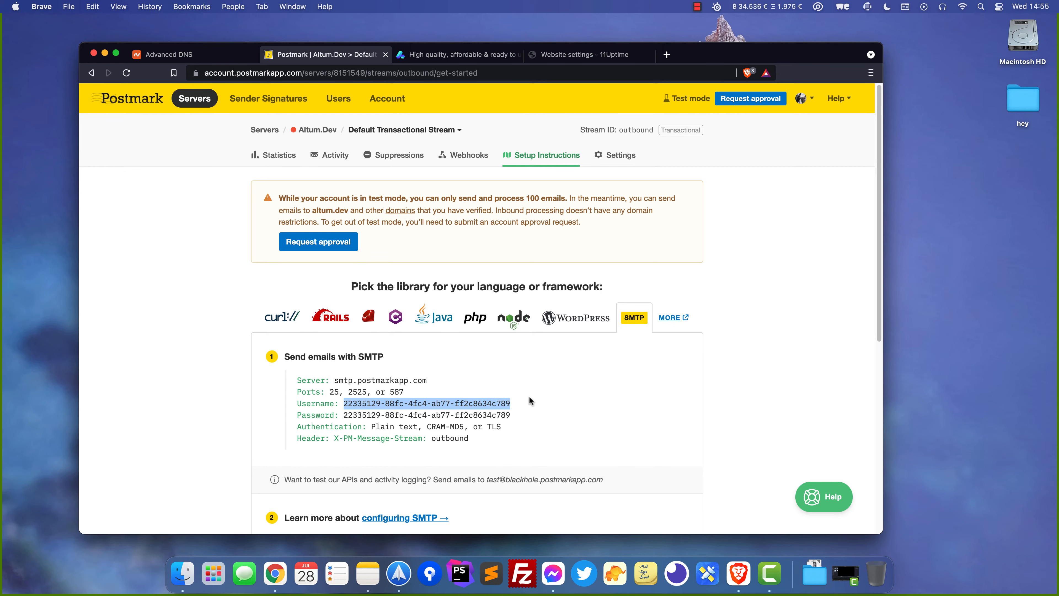
{"action": "left_click", "coordinate": [584, 54]}
{"action": "left_click", "coordinate": [496, 437]}
{"action": "key", "text": "super+v"}
Copy Postmark's SMTP password into the Password field and save the SMTP settings
{"action": "left_click", "coordinate": [329, 54]}
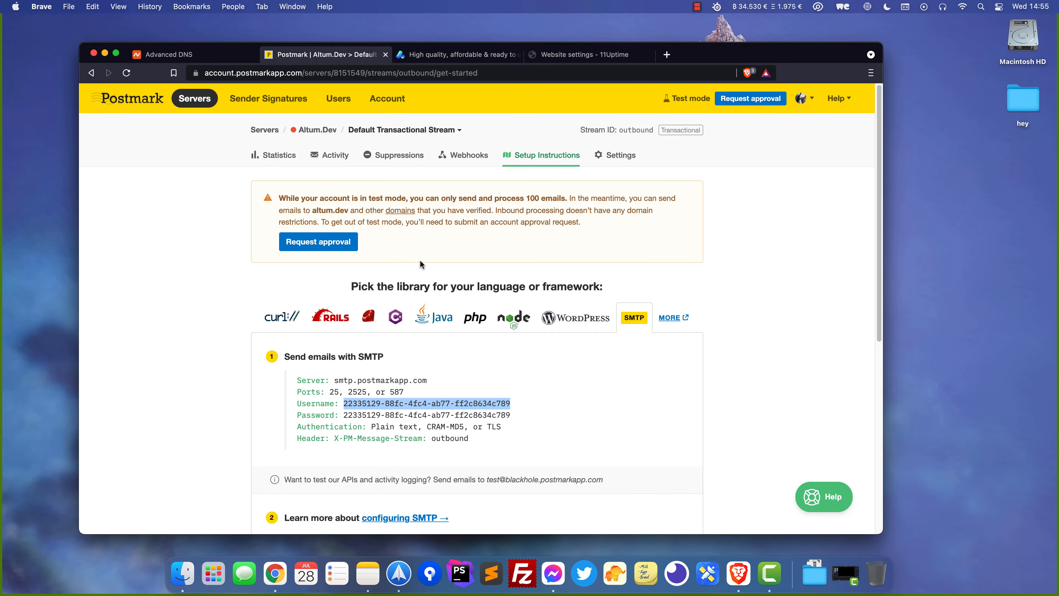
{"action": "left_click_drag", "start_coordinate": [514, 415], "coordinate": [342, 413]}
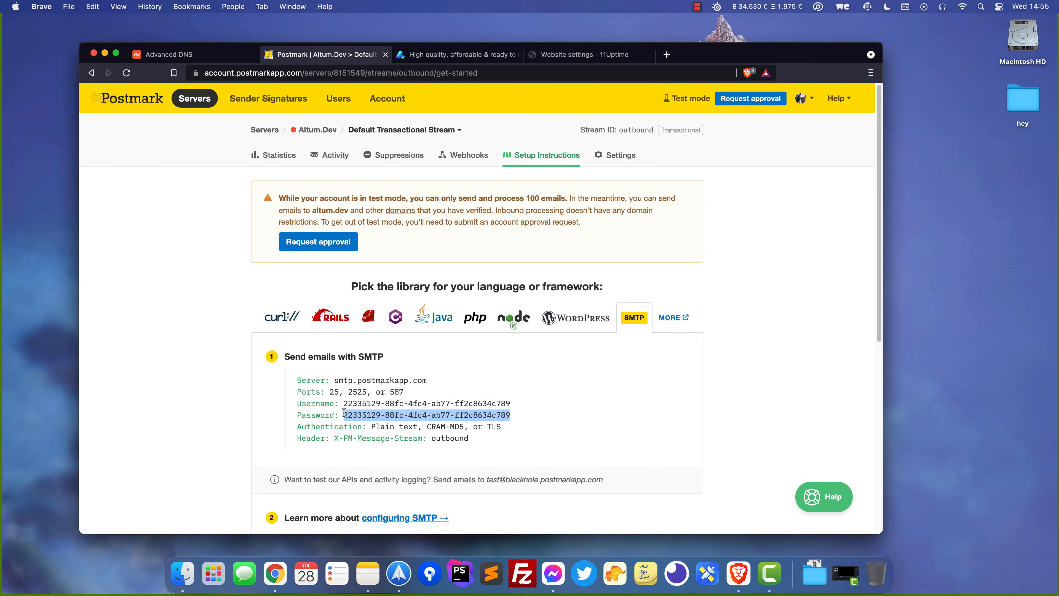
{"action": "left_click", "coordinate": [474, 56]}
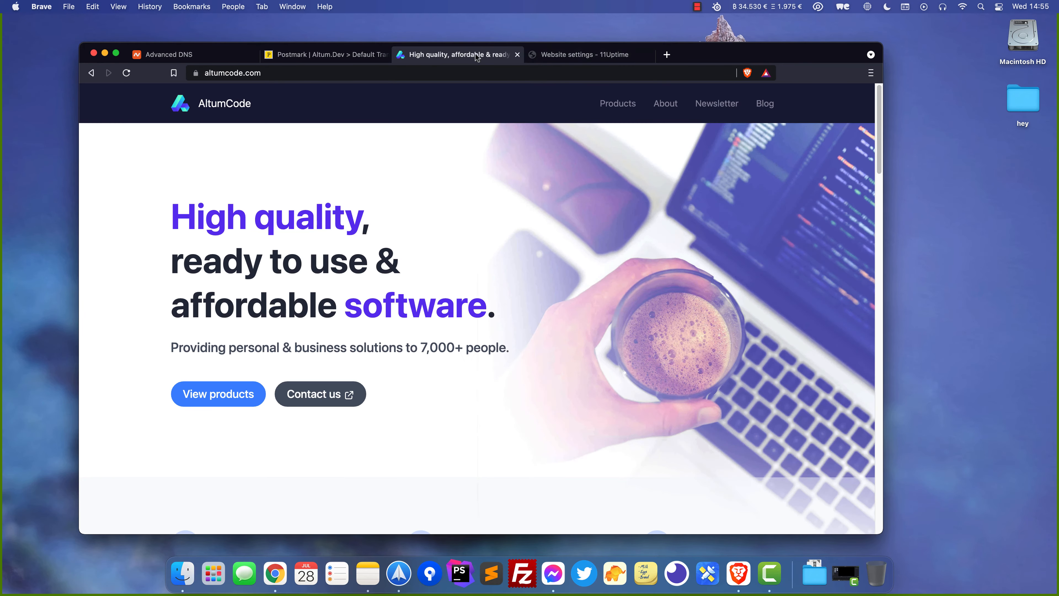
{"action": "left_click", "coordinate": [563, 56]}
{"action": "left_click", "coordinate": [482, 486]}
{"action": "key", "text": "super+v"}
{"action": "scroll", "coordinate": [497, 432], "scroll_direction": "down", "scroll_amount": 2}
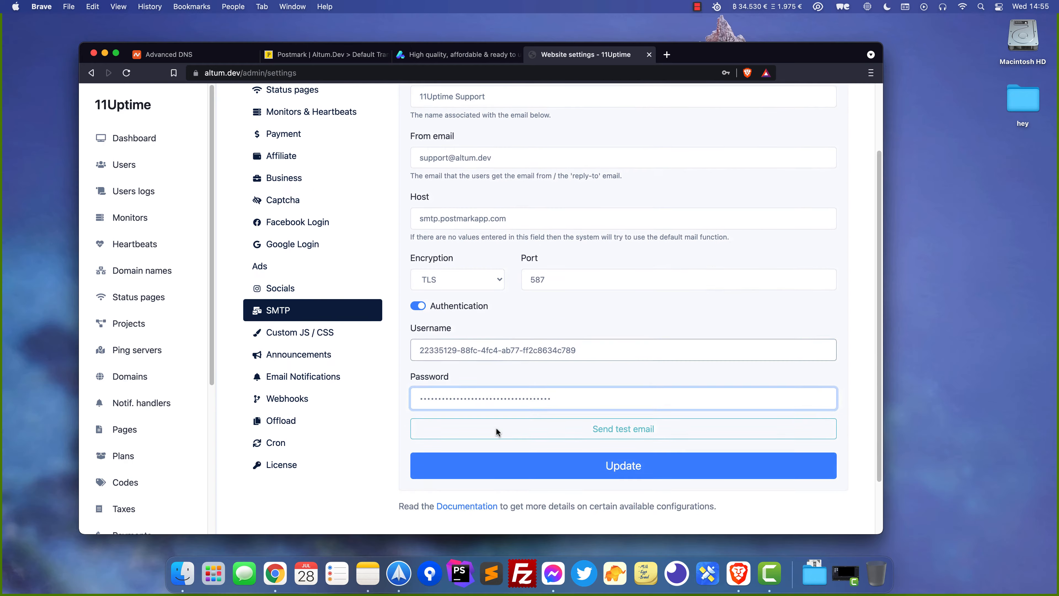
{"action": "scroll", "coordinate": [496, 427], "scroll_direction": "down", "scroll_amount": 1}
{"action": "left_click", "coordinate": [539, 448]}
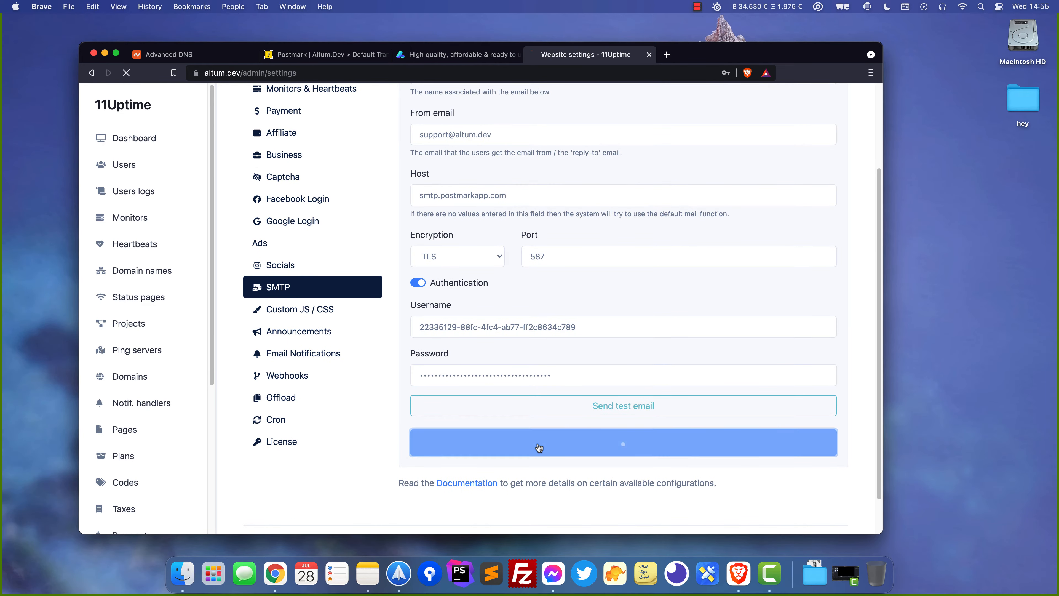
From the SMTP tab, send a test email to the support address and confirm it succeeds
{"action": "left_click", "coordinate": [357, 435]}
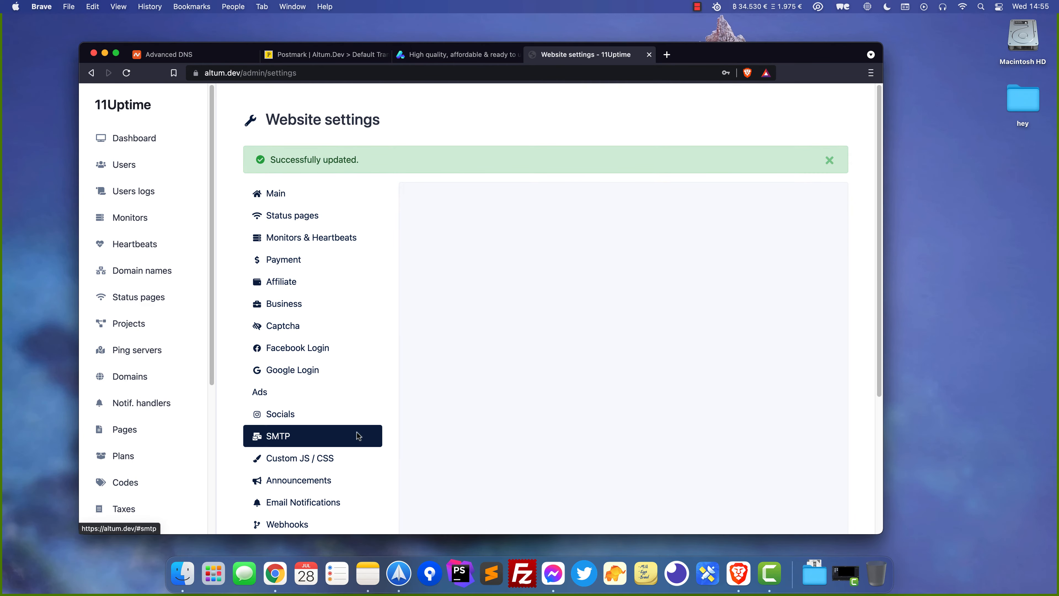
{"action": "scroll", "coordinate": [443, 382], "scroll_direction": "down", "scroll_amount": 5}
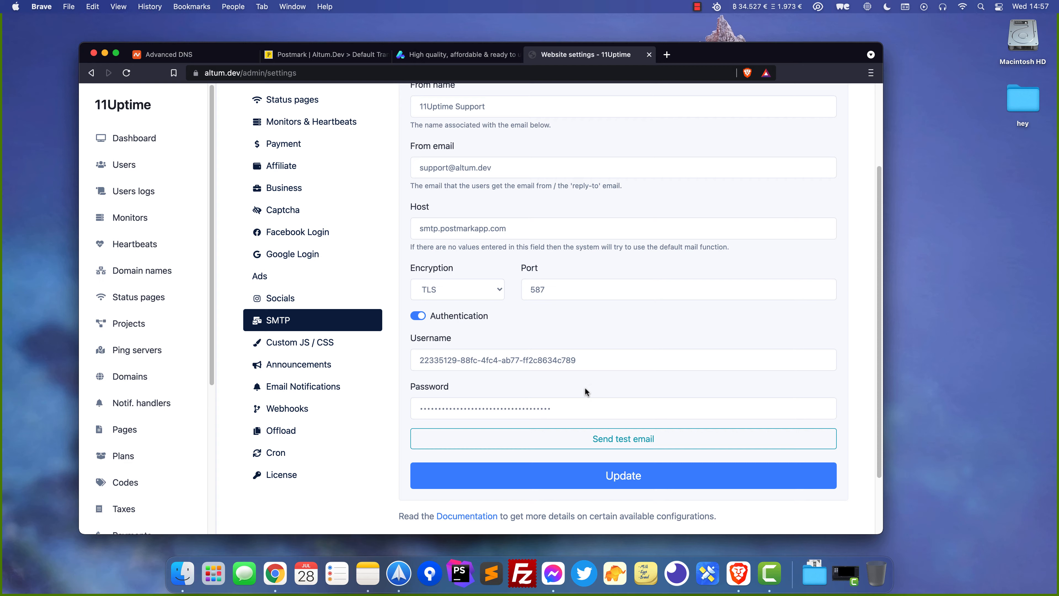
{"action": "left_click", "coordinate": [595, 446]}
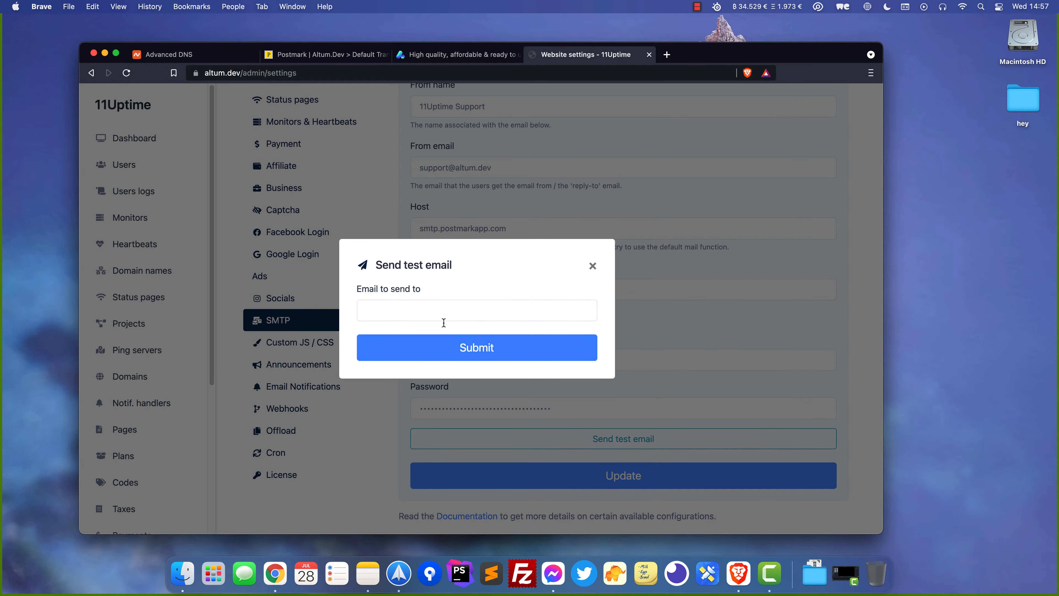
{"action": "left_click", "coordinate": [434, 308]}
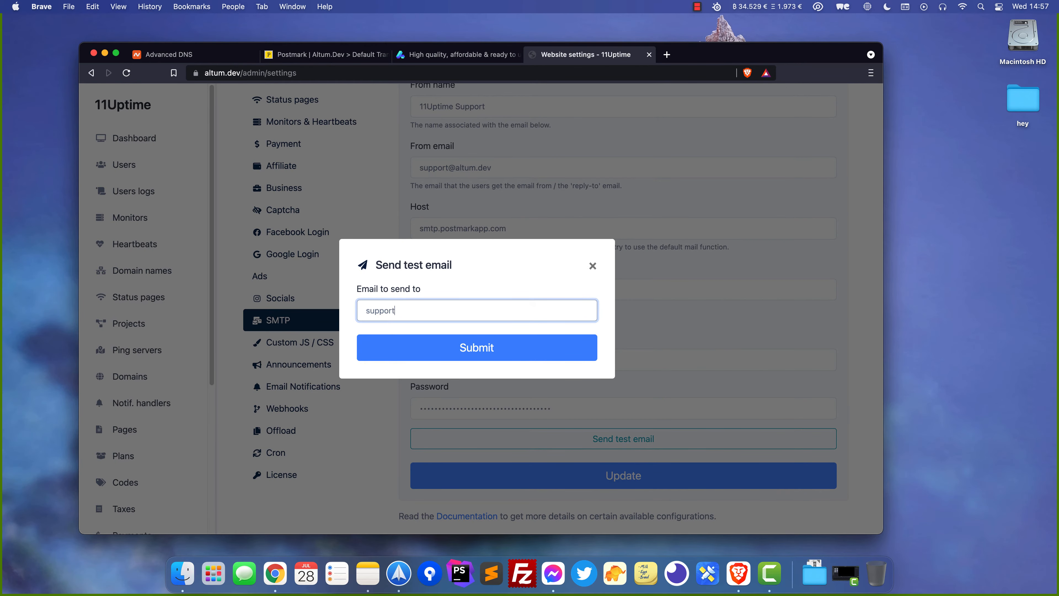
{"action": "left_click", "coordinate": [459, 350]}
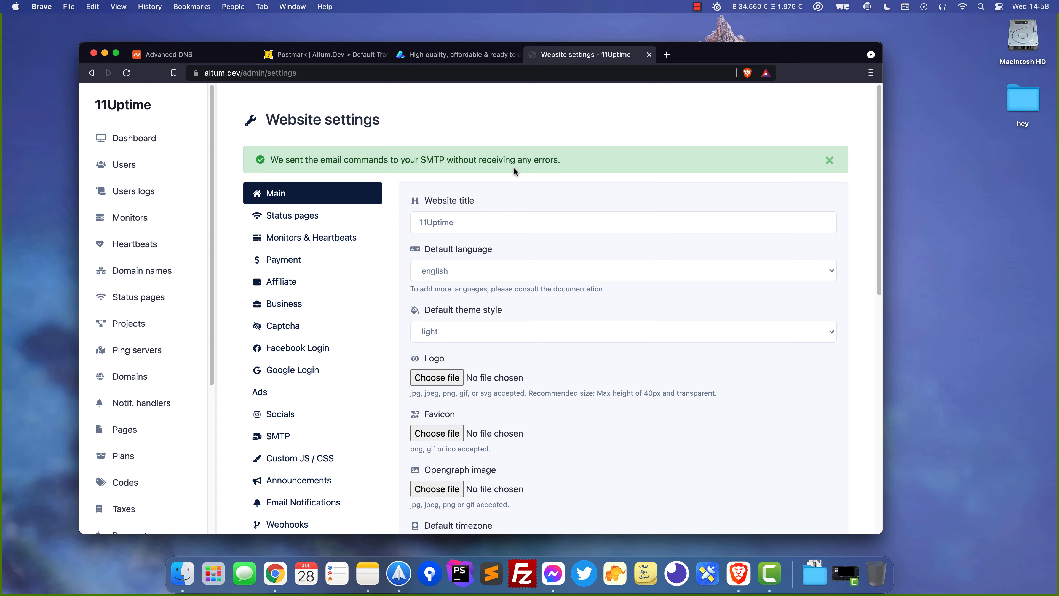
Check the '11Uptime - Test Email' message in Spark, then close it
{"action": "left_click", "coordinate": [406, 572]}
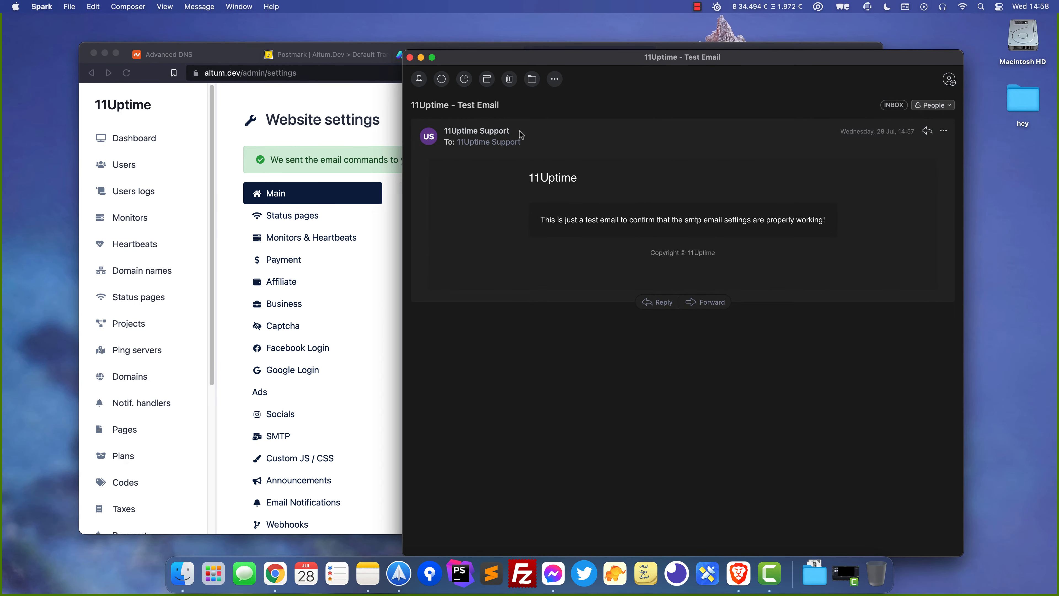
{"action": "left_click", "coordinate": [410, 57]}
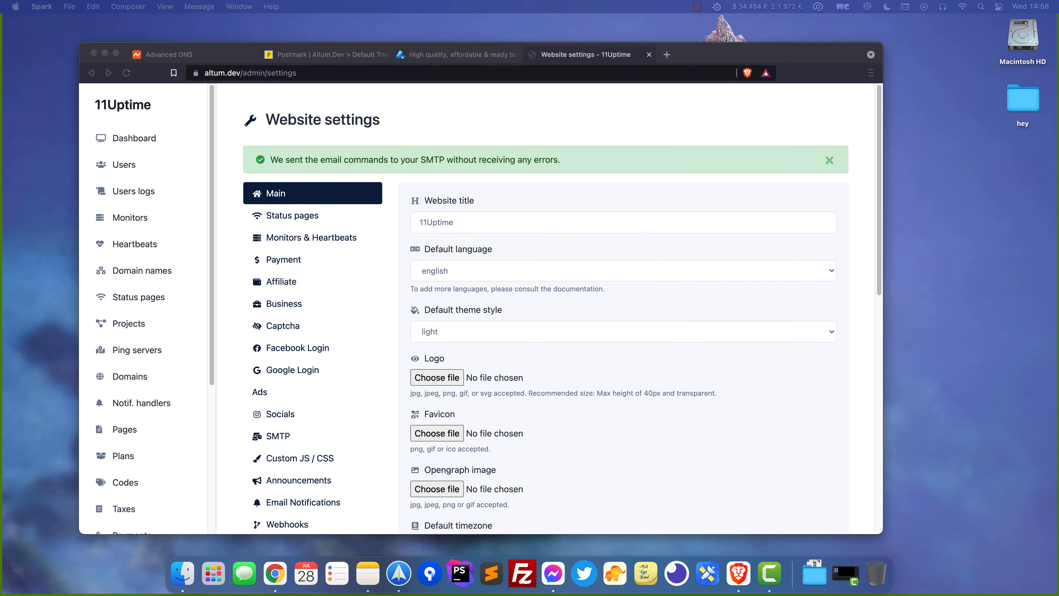
Append 'xxx' to the SMTP username and save the SMTP settings with Update
{"action": "left_click", "coordinate": [729, 166]}
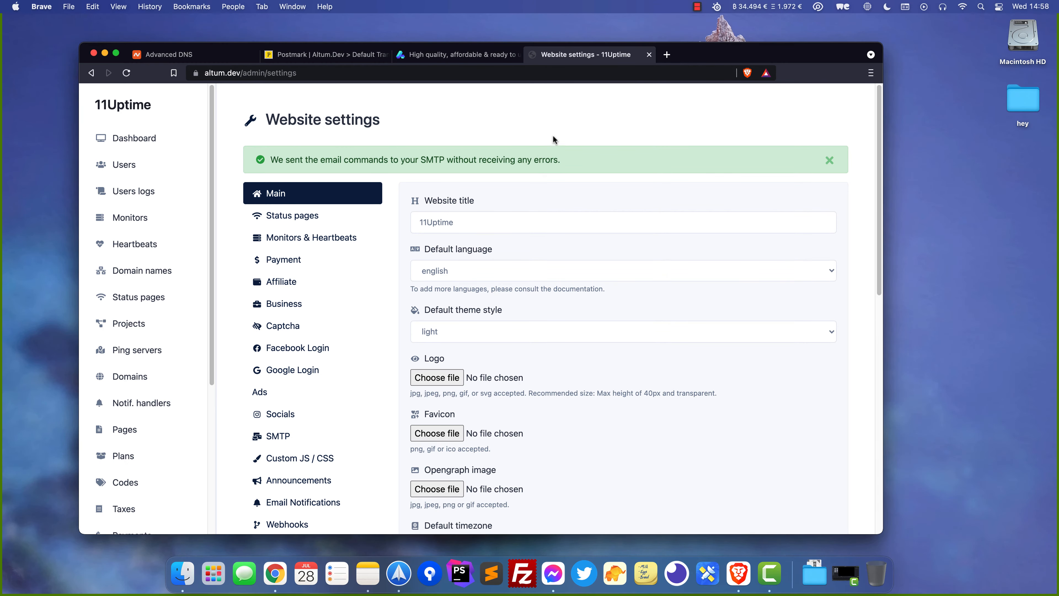
{"action": "scroll", "coordinate": [477, 155], "scroll_direction": "down", "scroll_amount": 2}
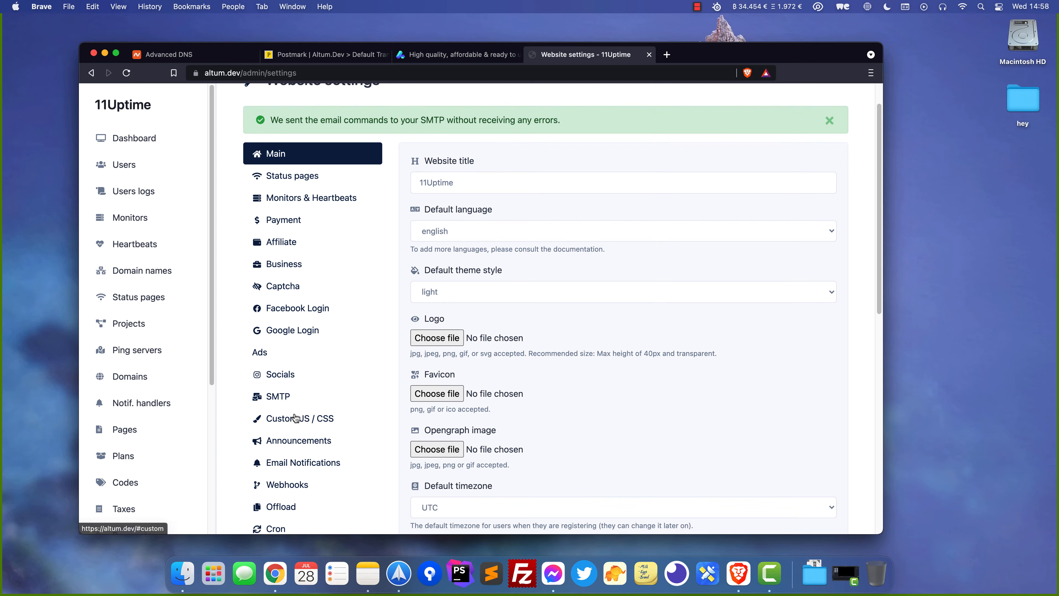
{"action": "left_click", "coordinate": [292, 397]}
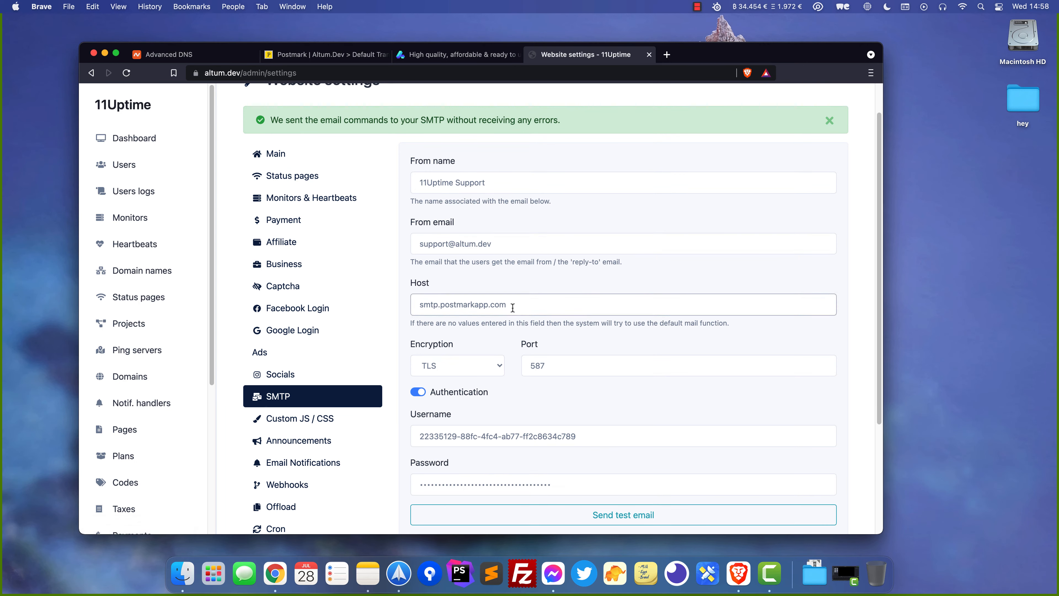
{"action": "left_click", "coordinate": [596, 438]}
{"action": "type", "text": "xxx"}
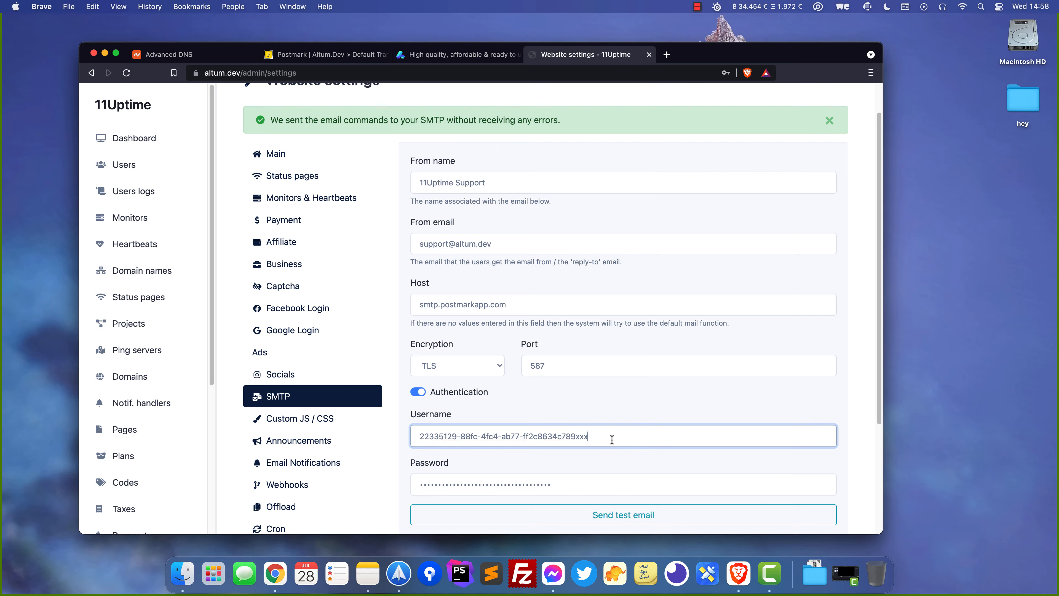
{"action": "scroll", "coordinate": [612, 440], "scroll_direction": "down", "scroll_amount": 5}
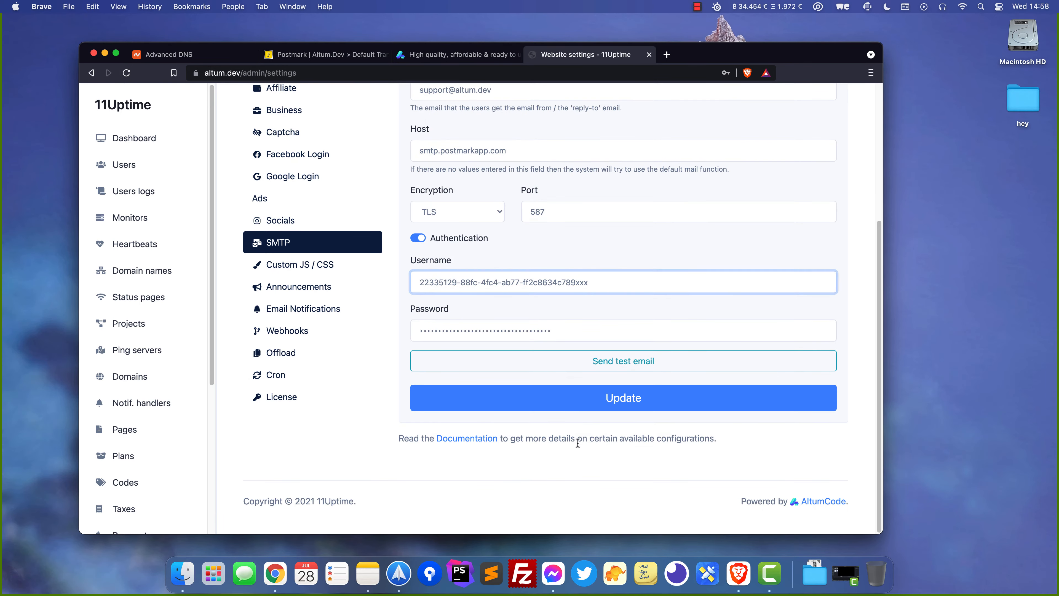
{"action": "left_click", "coordinate": [638, 397]}
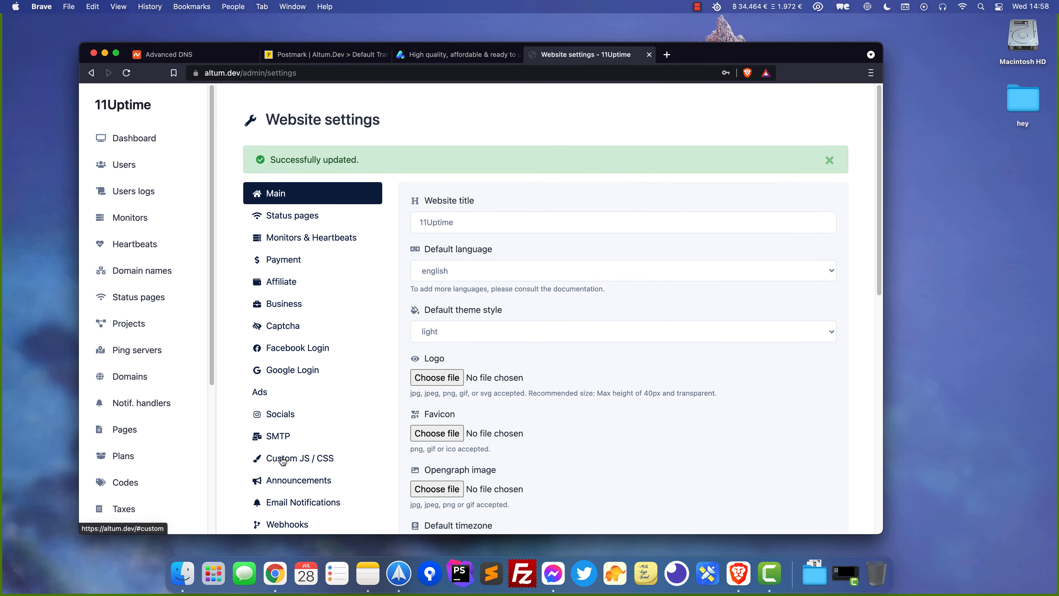
Send another test email to the support address, which fails with authentication error 535 5.7.8
{"action": "left_click", "coordinate": [278, 437]}
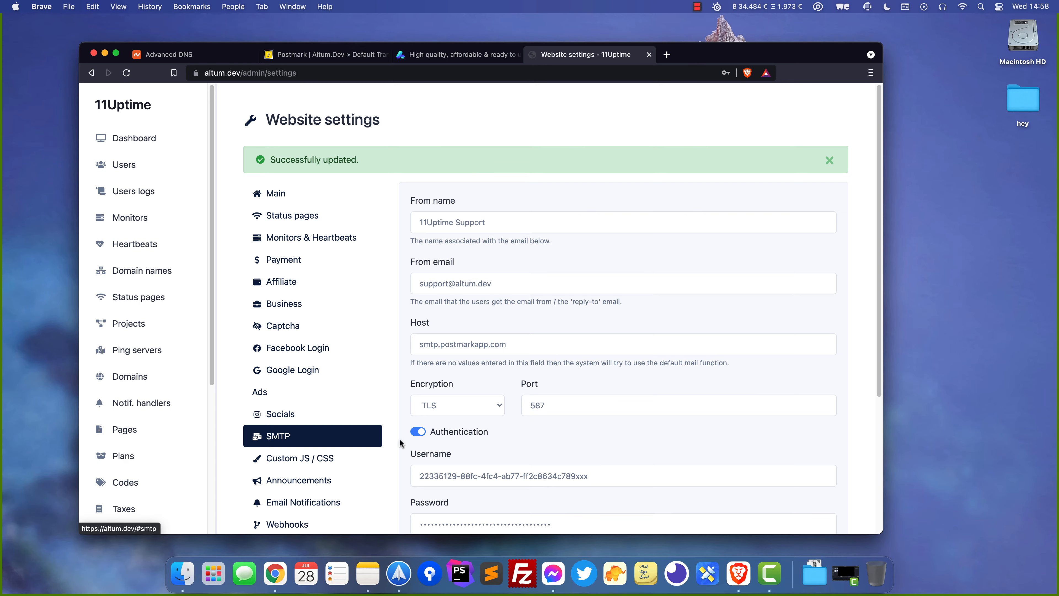
{"action": "scroll", "coordinate": [501, 441], "scroll_direction": "down", "scroll_amount": 5}
{"action": "left_click", "coordinate": [620, 358]}
{"action": "left_click", "coordinate": [531, 305]}
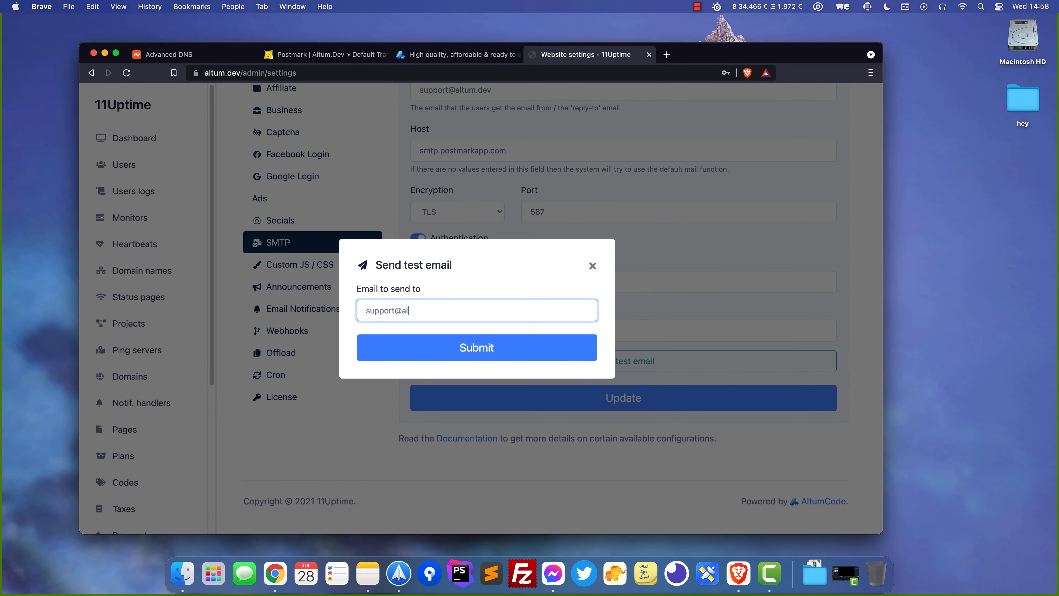
{"action": "key", "text": "Return"}
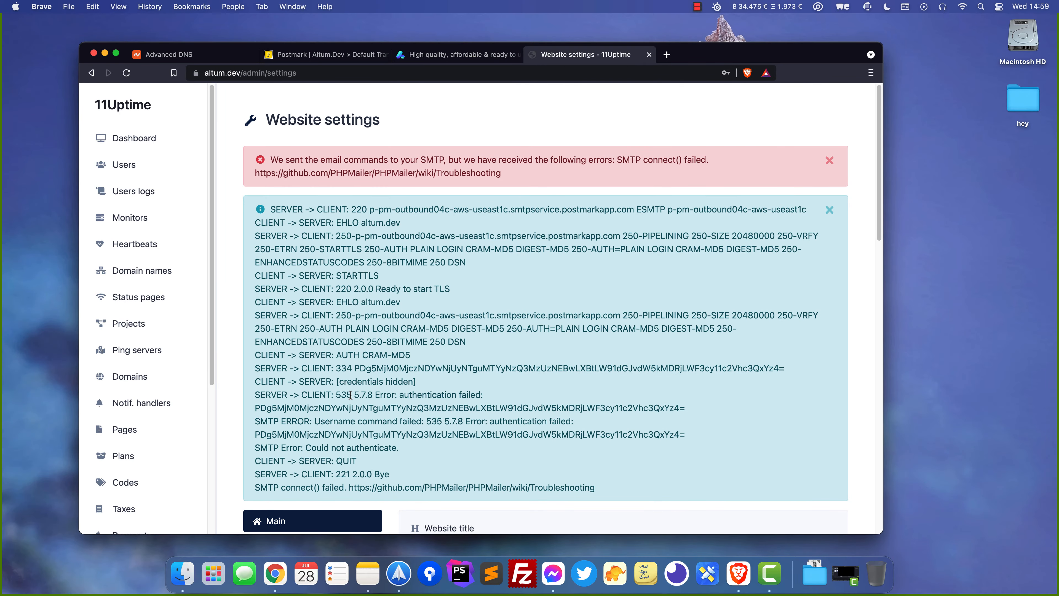
Select and inspect the SMTP authentication error message text
{"action": "left_click_drag", "start_coordinate": [410, 395], "coordinate": [443, 397]}
{"action": "left_click", "coordinate": [494, 394]}
{"action": "scroll", "coordinate": [378, 246], "scroll_direction": "down", "scroll_amount": 10}
Remove the trailing 'xxx' from the SMTP username, save, and return to Postmark's instructions
{"action": "left_click", "coordinate": [298, 442]}
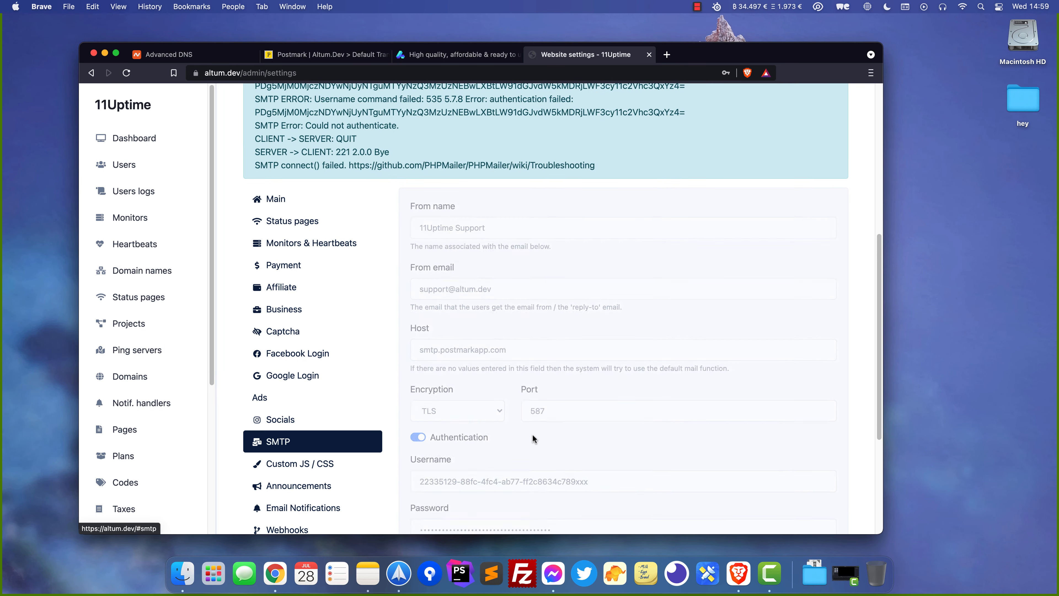
{"action": "scroll", "coordinate": [533, 434], "scroll_direction": "down", "scroll_amount": 3}
{"action": "left_click", "coordinate": [596, 408]}
{"action": "key", "text": "BackSpace"}
{"action": "key", "text": "BackSpace"}
{"action": "key", "text": "BackSpace"}
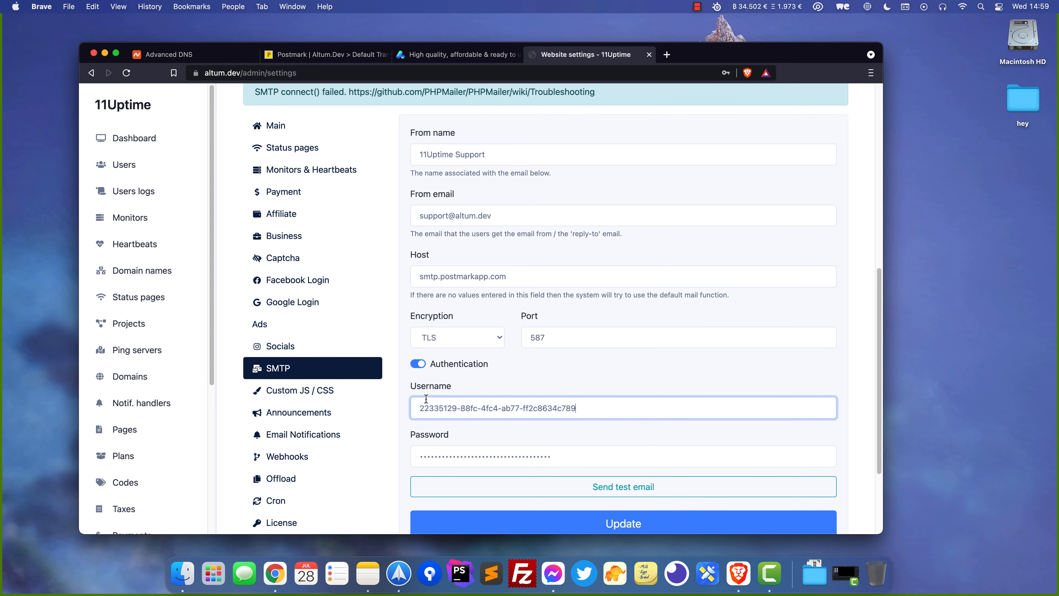
{"action": "left_click", "coordinate": [607, 523]}
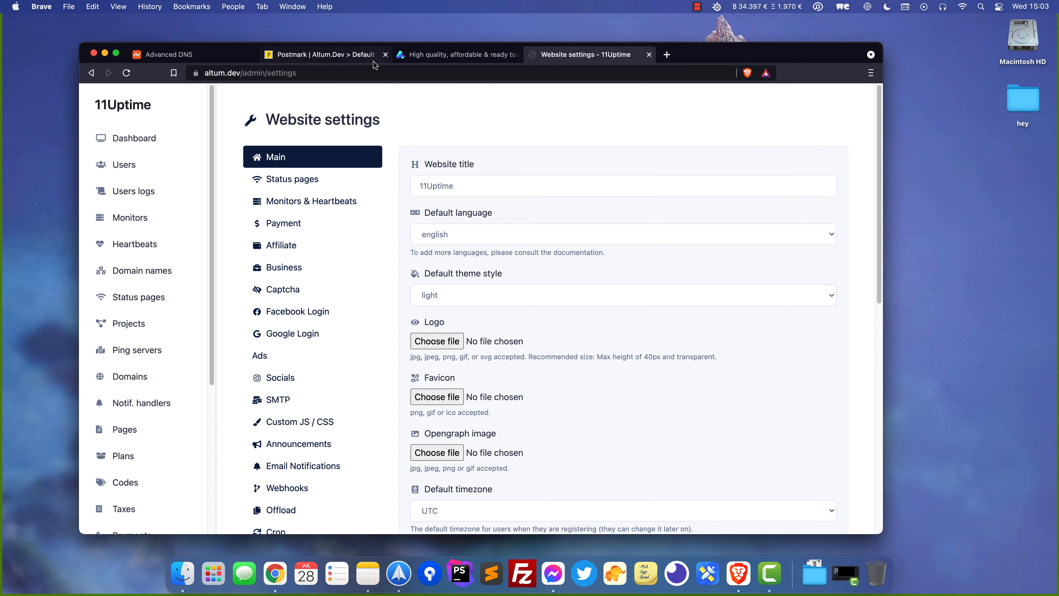
{"action": "left_click", "coordinate": [352, 56]}
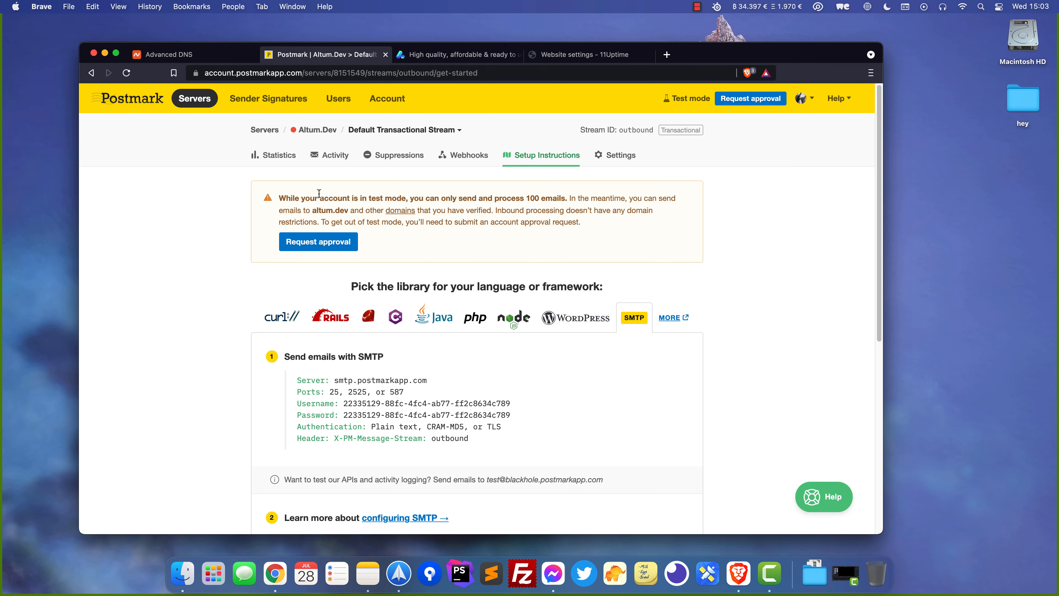